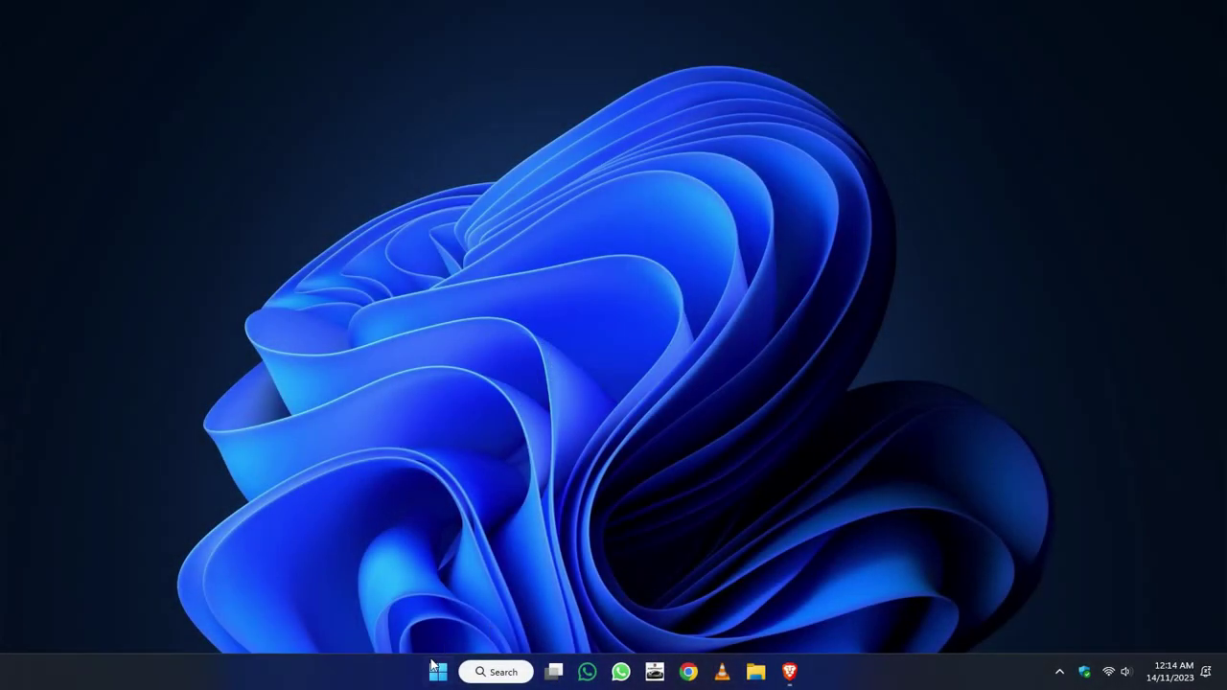
Search Windows for "turn" and open the Turn Windows features on or off dialog.
{"action": "left_click", "coordinate": [437, 671]}
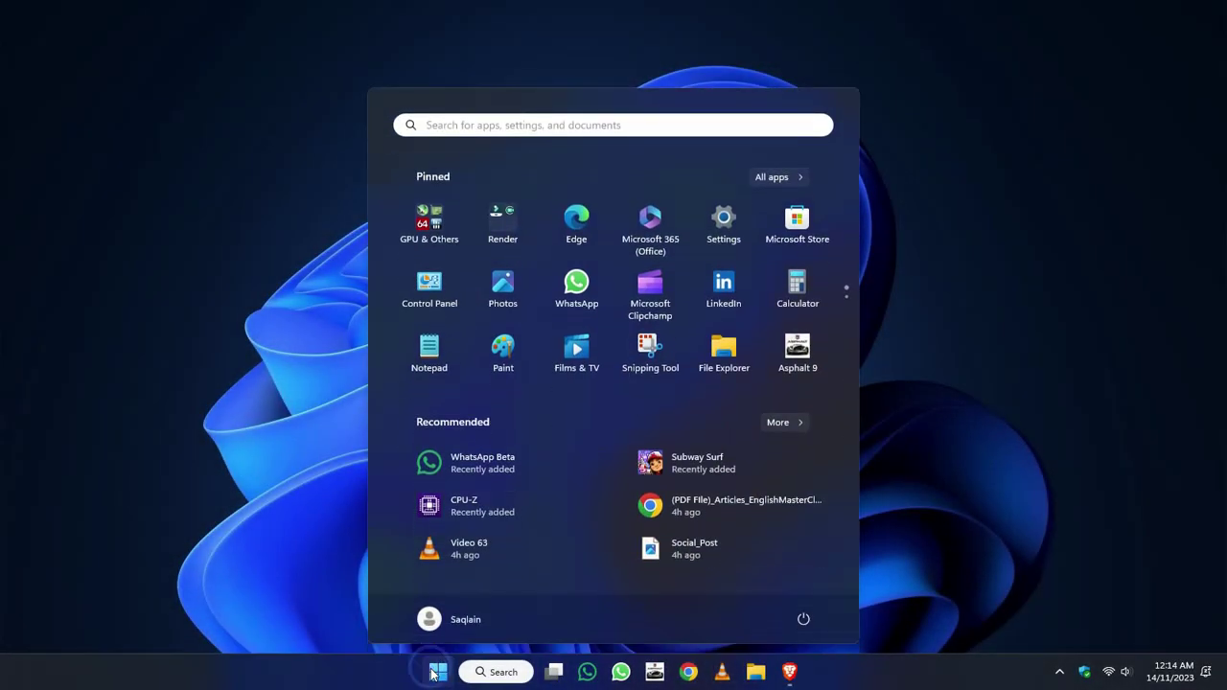
{"action": "type", "text": "turn"}
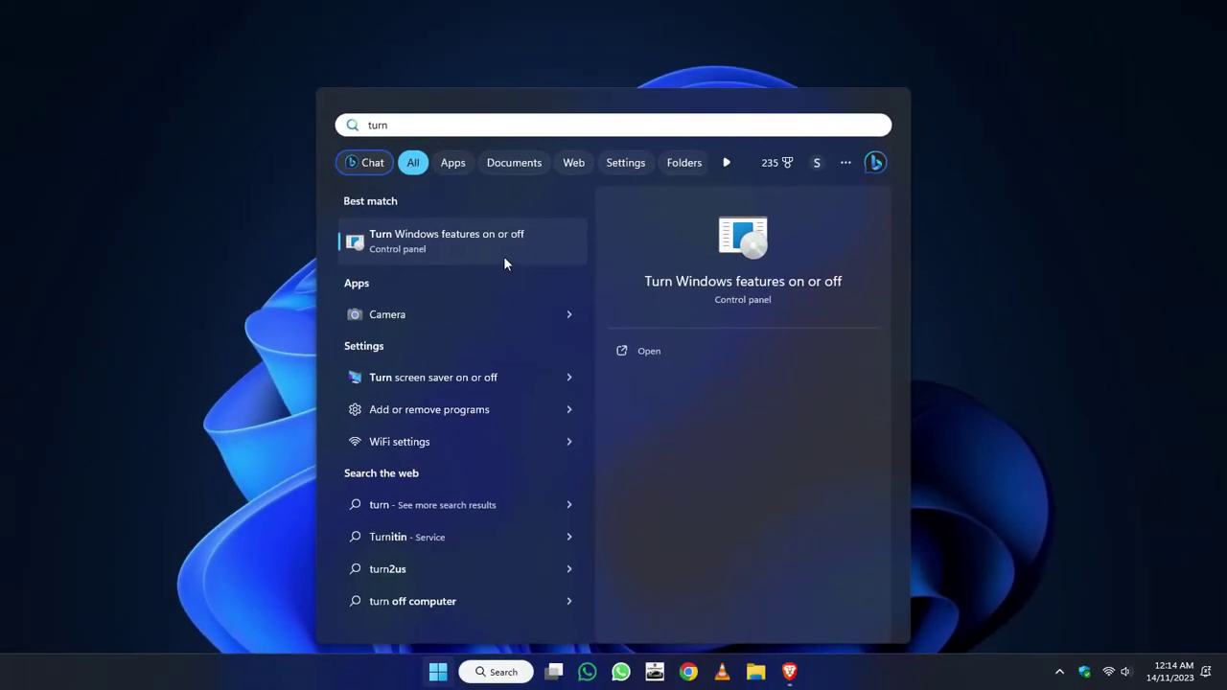
{"action": "left_click", "coordinate": [447, 371]}
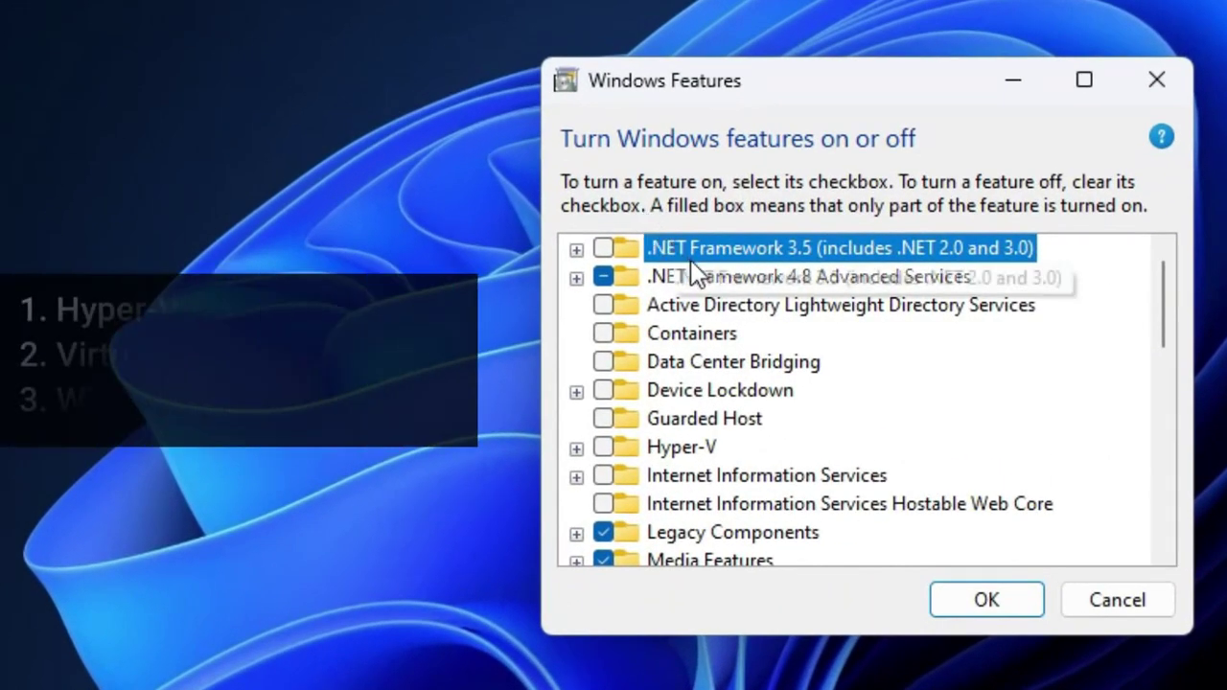
Enable Hyper-V, Virtual Machine Platform and Windows Hypervisor Platform, apply the changes and restart the PC.
{"action": "left_click", "coordinate": [603, 447]}
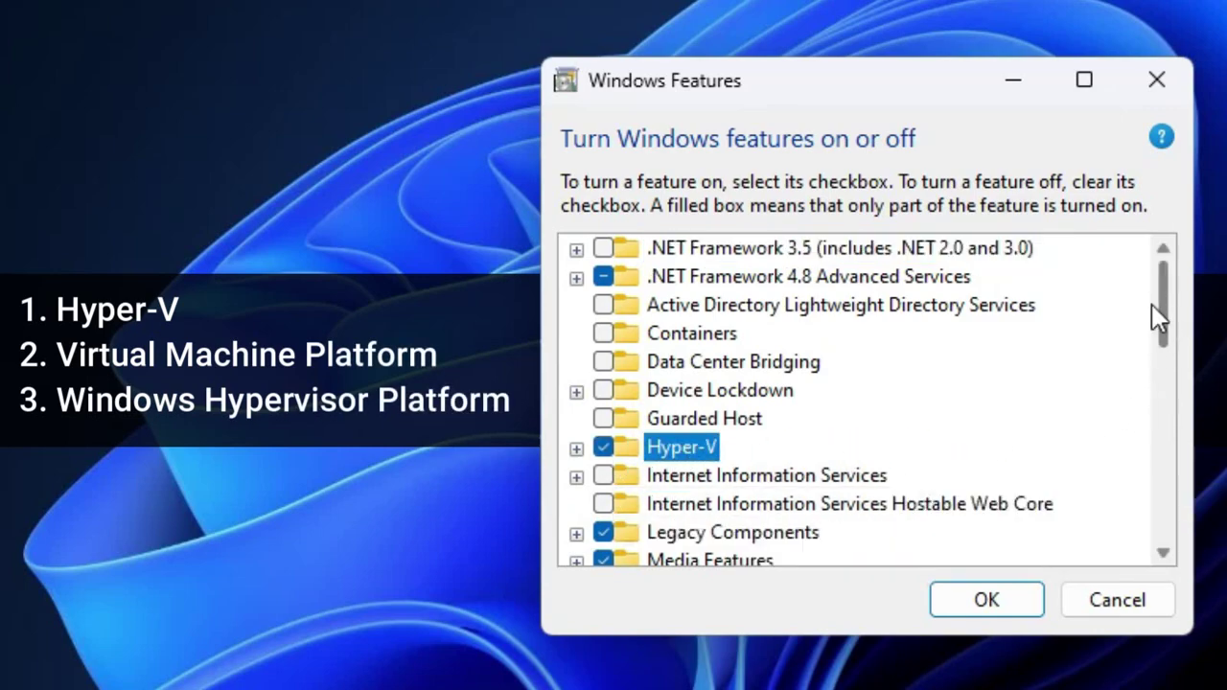
{"action": "left_click_drag", "start_coordinate": [1170, 320], "coordinate": [1166, 476]}
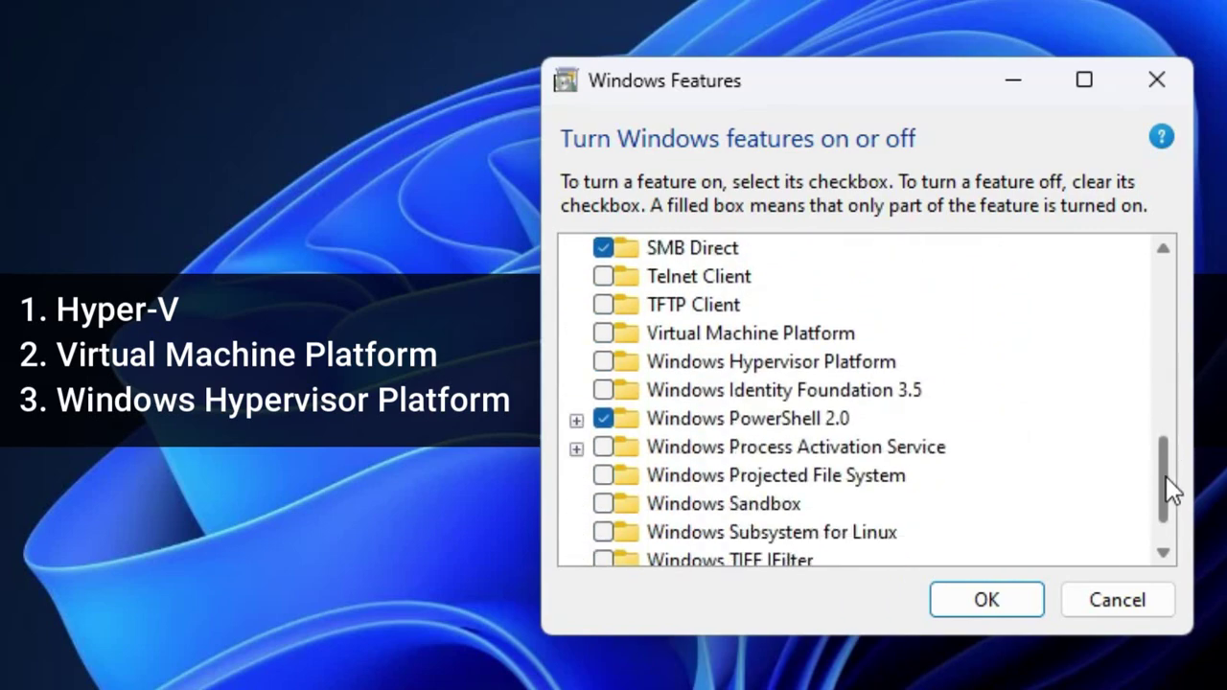
{"action": "left_click", "coordinate": [602, 333]}
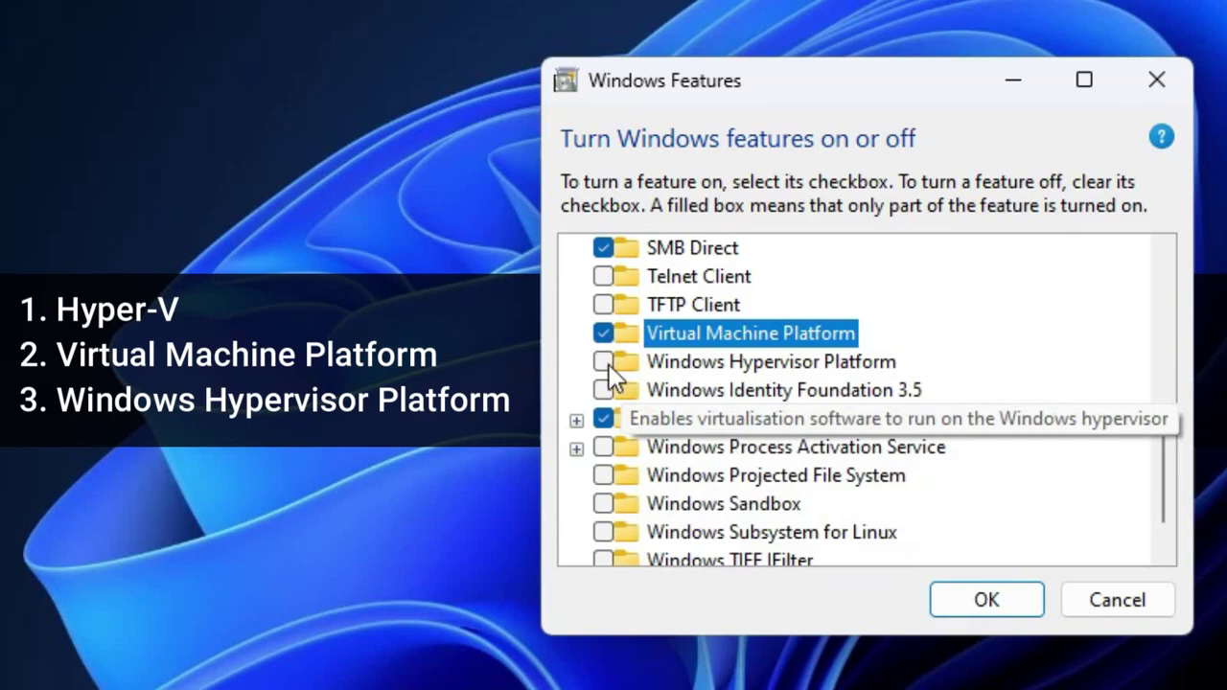
{"action": "left_click", "coordinate": [603, 362]}
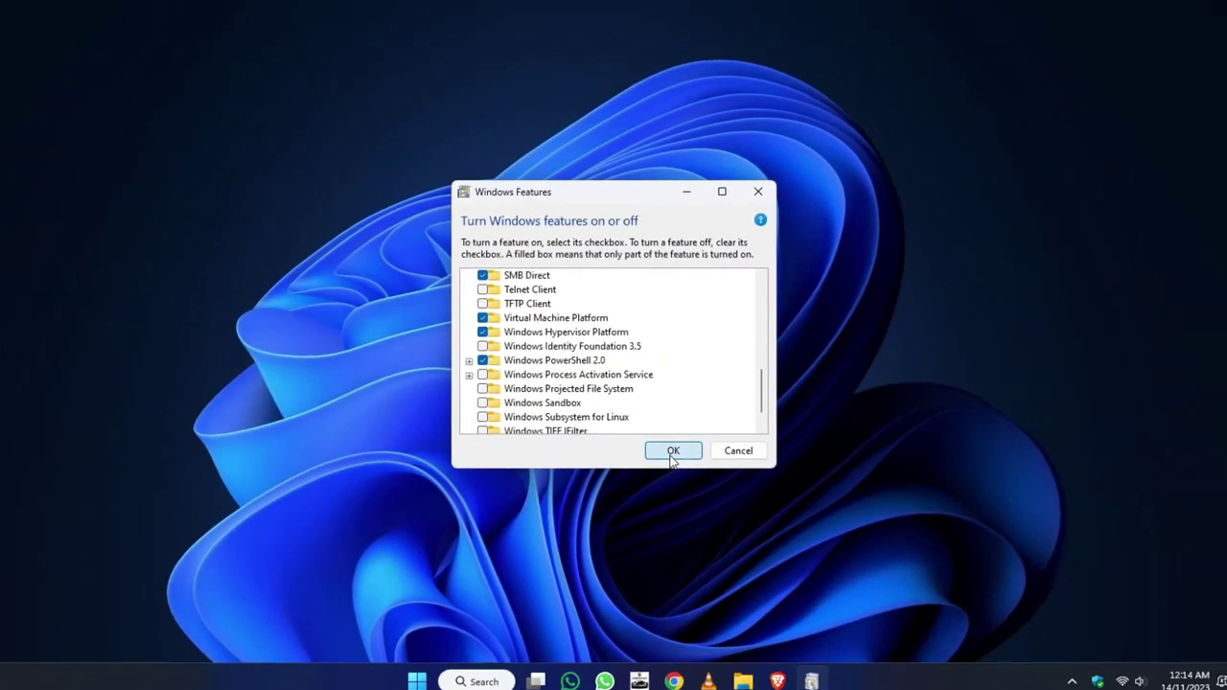
{"action": "left_click", "coordinate": [768, 612]}
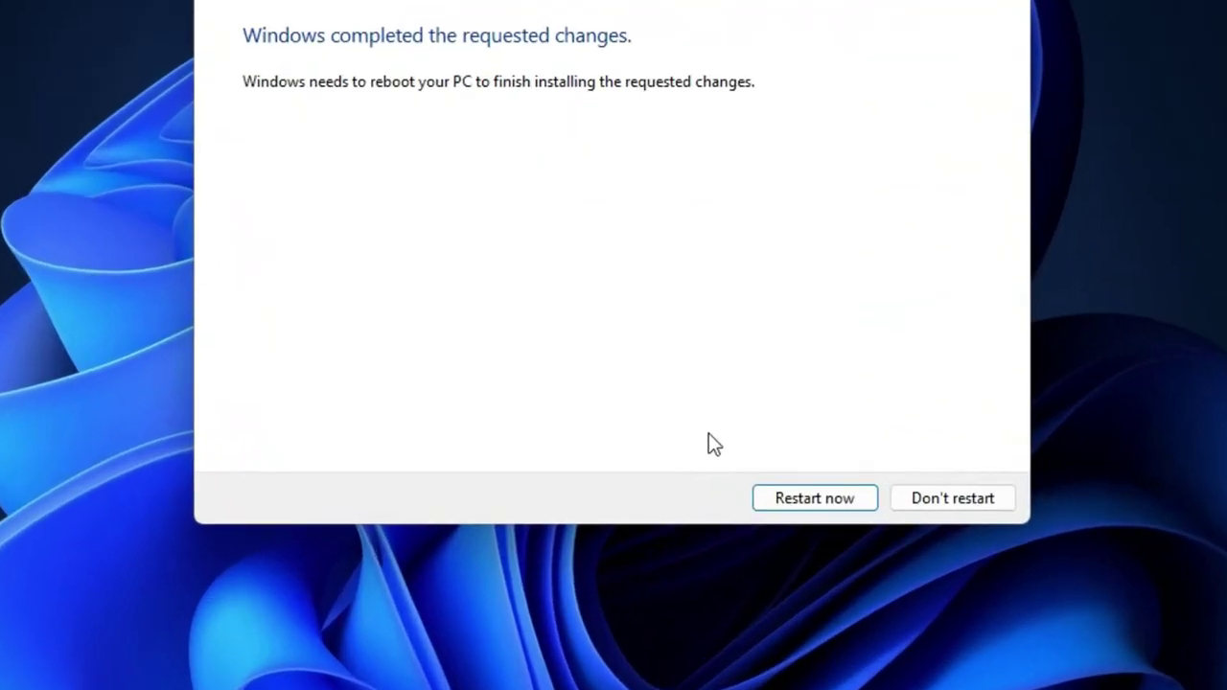
{"action": "left_click", "coordinate": [770, 496]}
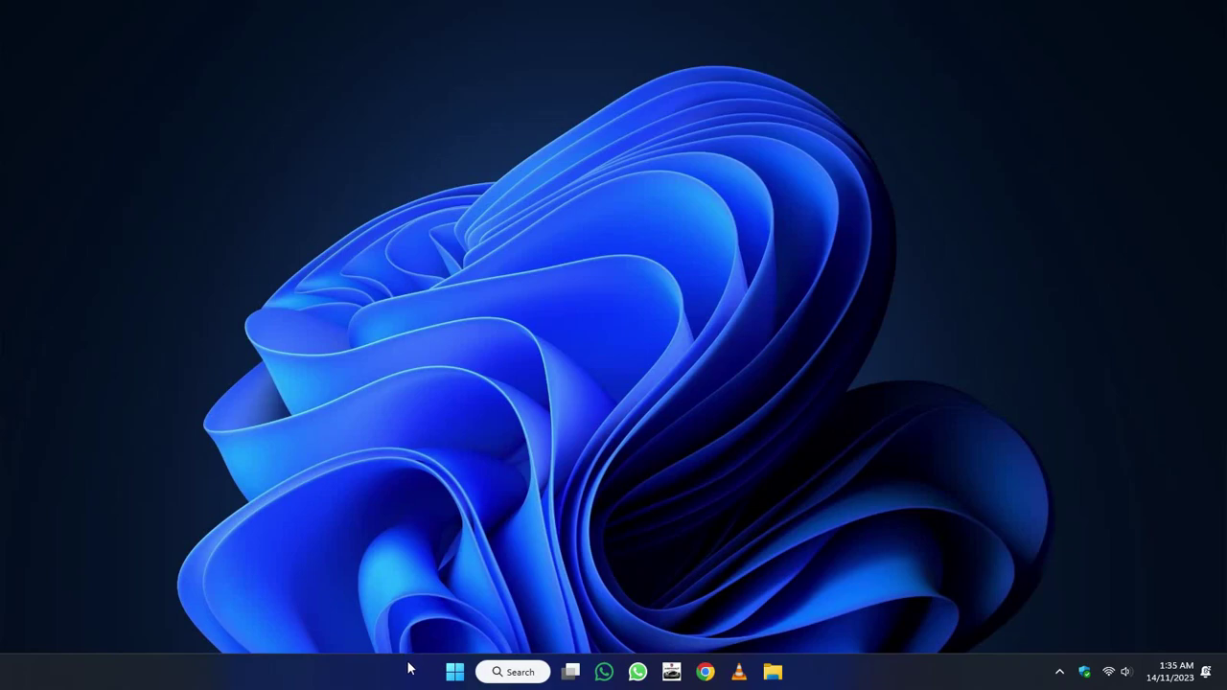
Check the CPU's virtualisation status in Task Manager's performance view, then close Task Manager.
{"action": "right_click", "coordinate": [409, 668]}
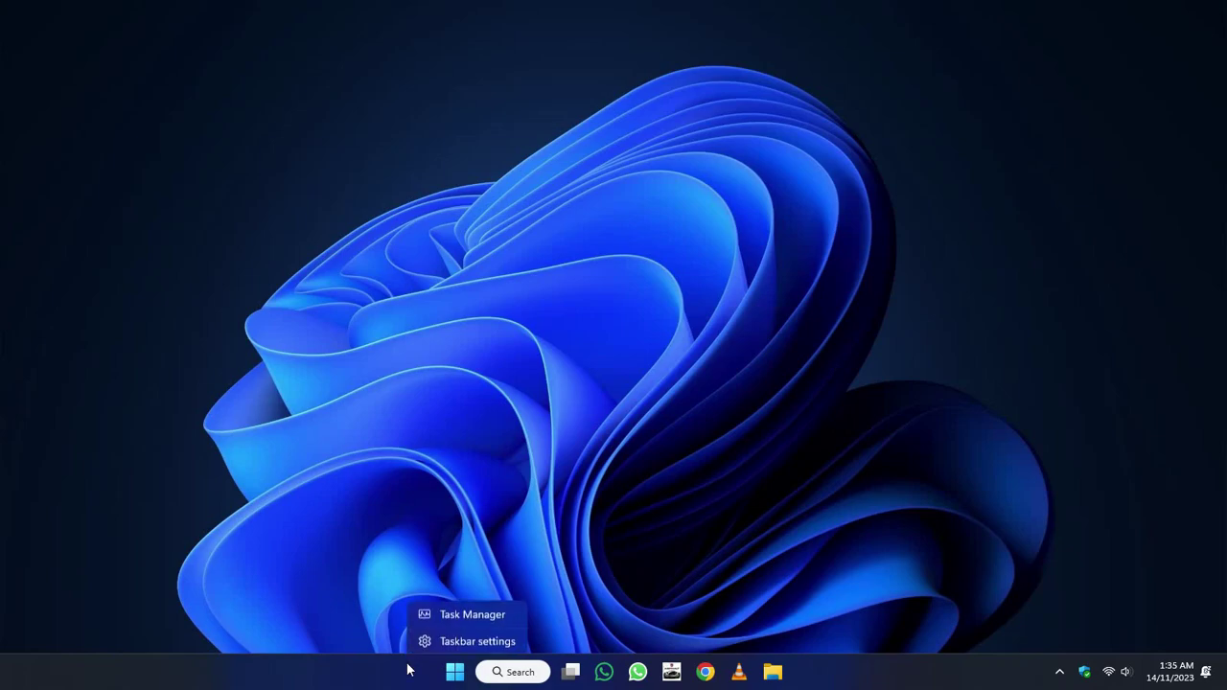
{"action": "left_click", "coordinate": [469, 614]}
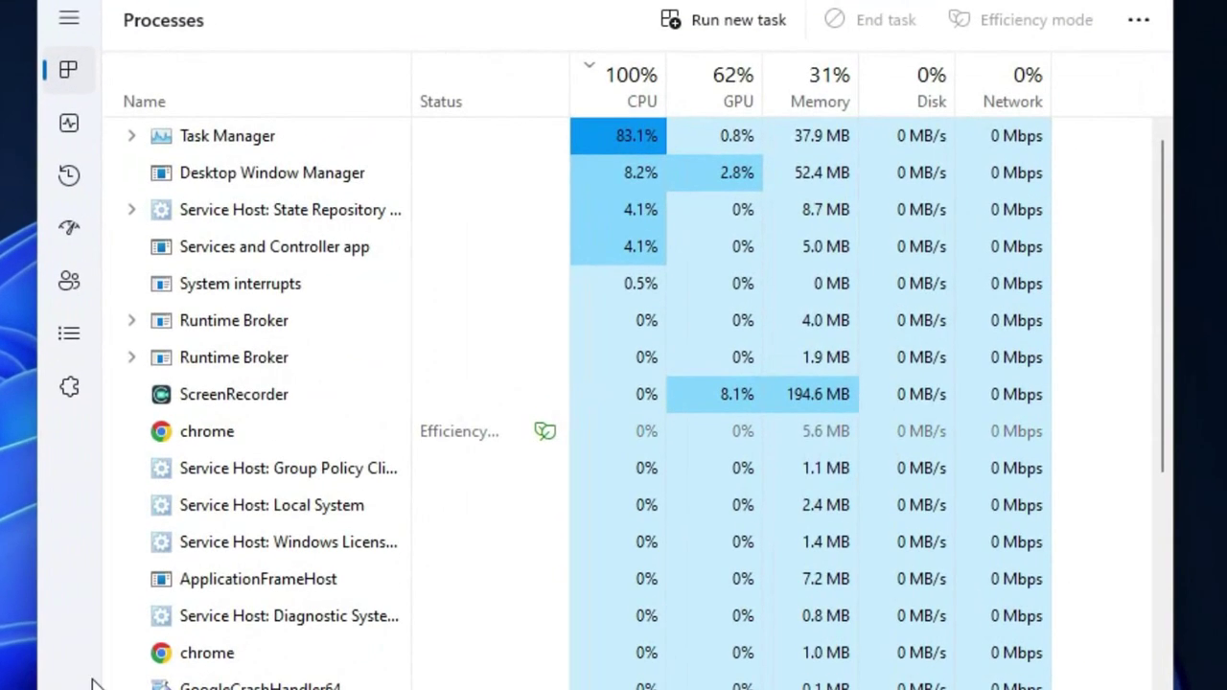
{"action": "left_click", "coordinate": [58, 133]}
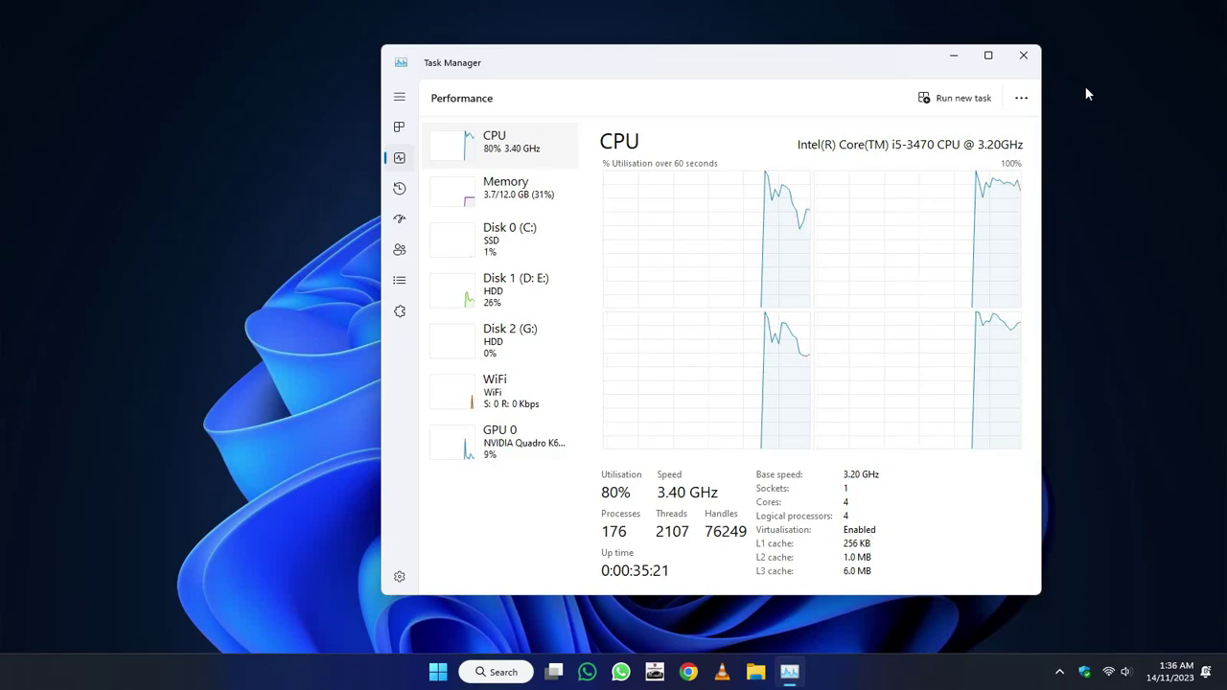
{"action": "left_click", "coordinate": [1023, 55]}
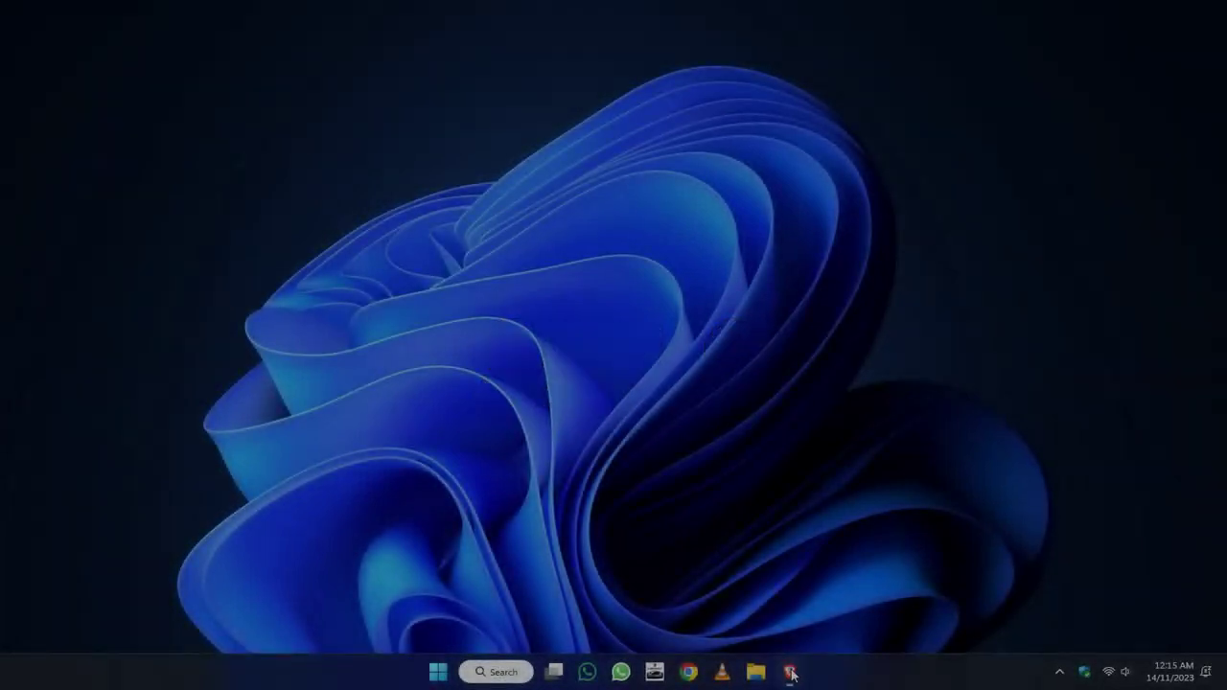
Switch to the Brave browser, search Google for "WSA builds" and open the MustardChef/WSABuilds GitHub repository.
{"action": "left_click", "coordinate": [790, 672]}
{"action": "type", "text": "WSA builds"}
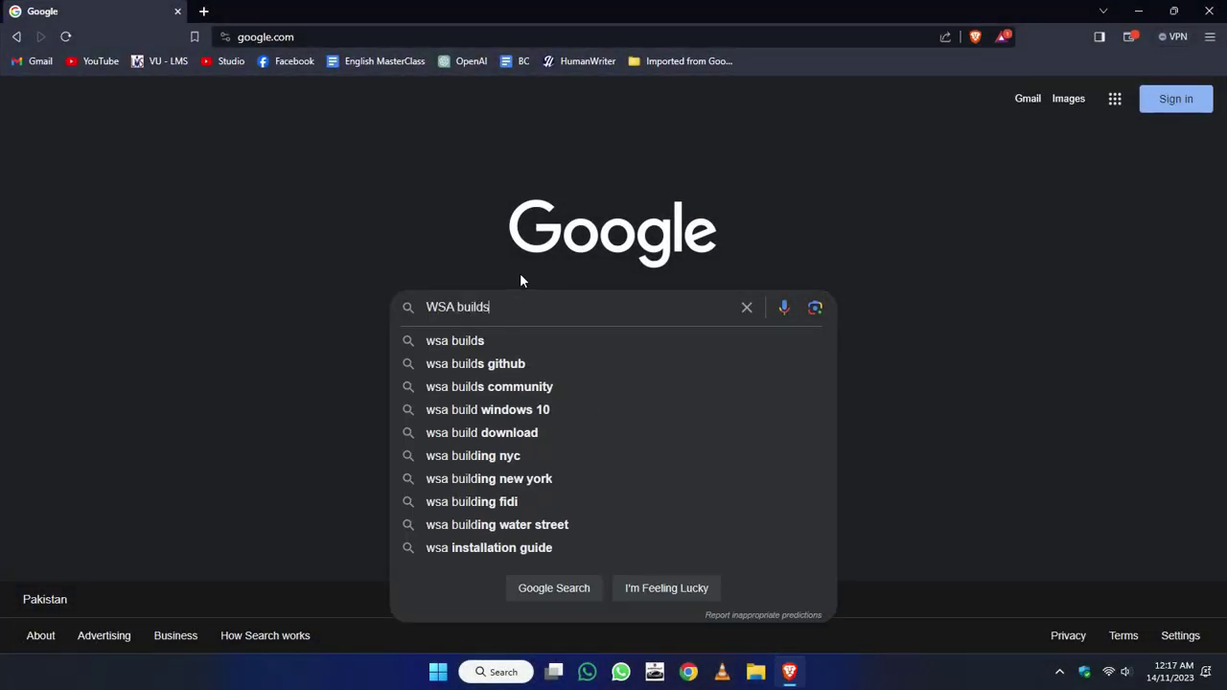
{"action": "key", "text": "Return"}
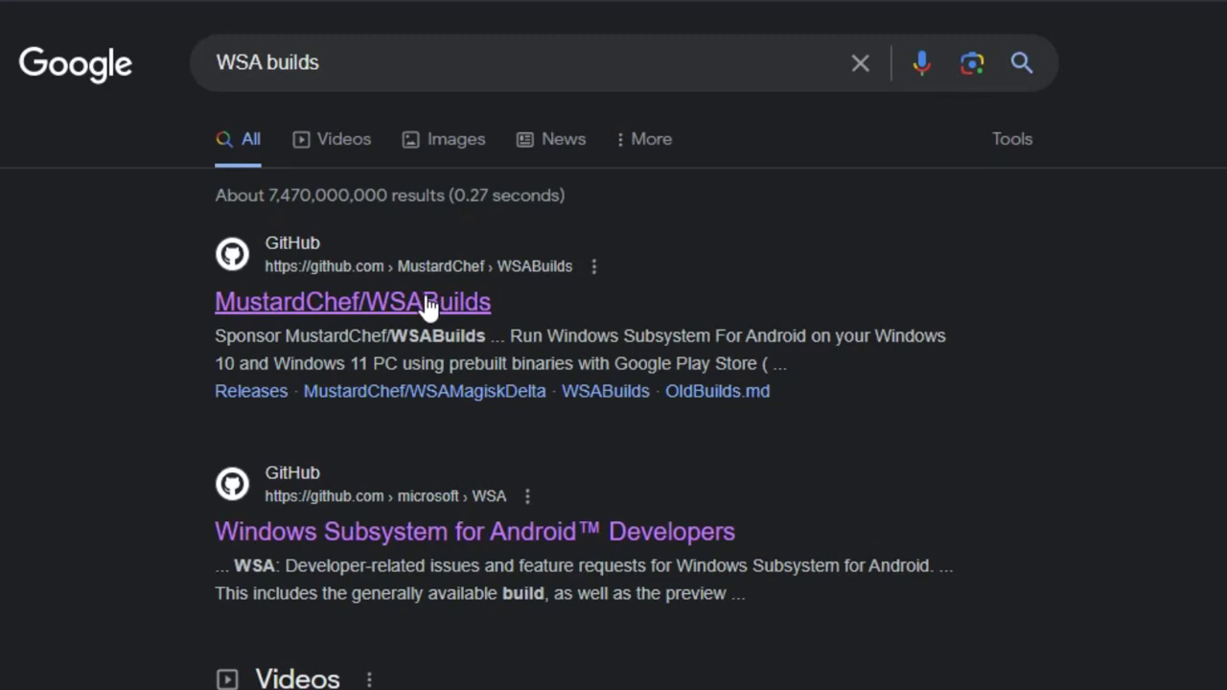
{"action": "left_click", "coordinate": [427, 304]}
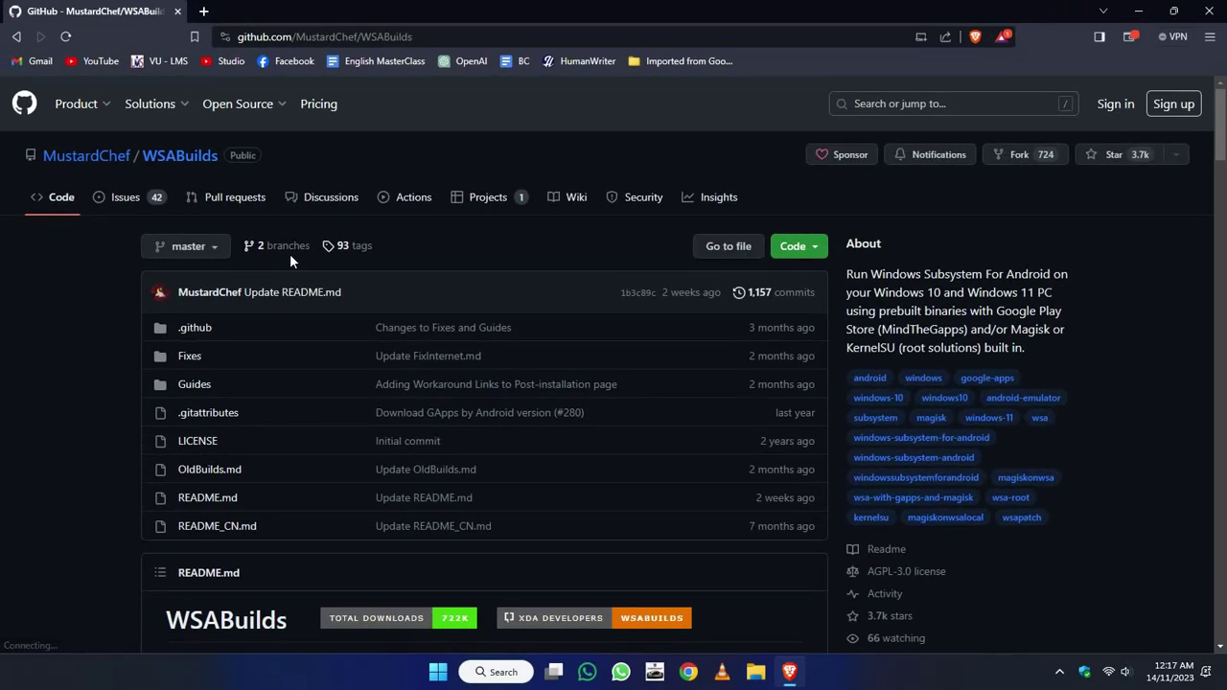
Open the release page of the latest stable build for Windows 11 x64 from the README's download table.
{"action": "scroll", "coordinate": [0, 287], "scroll_direction": "down", "scroll_amount": 15}
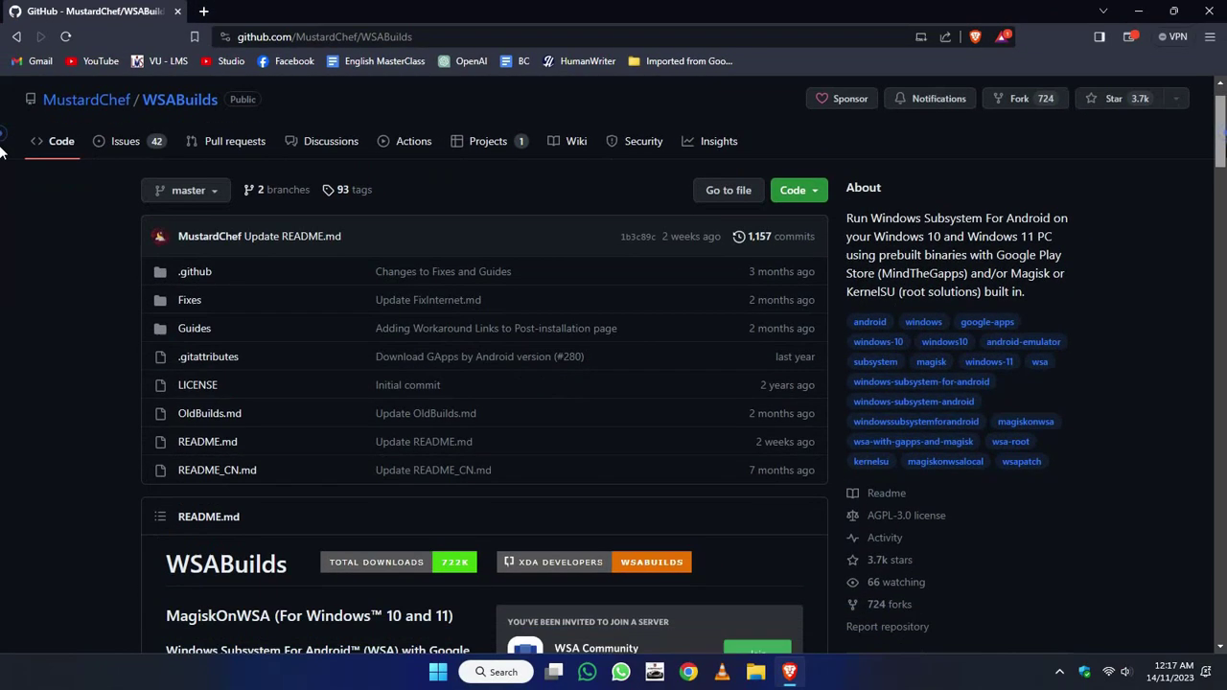
{"action": "scroll", "coordinate": [2, 297], "scroll_direction": "down", "scroll_amount": 2}
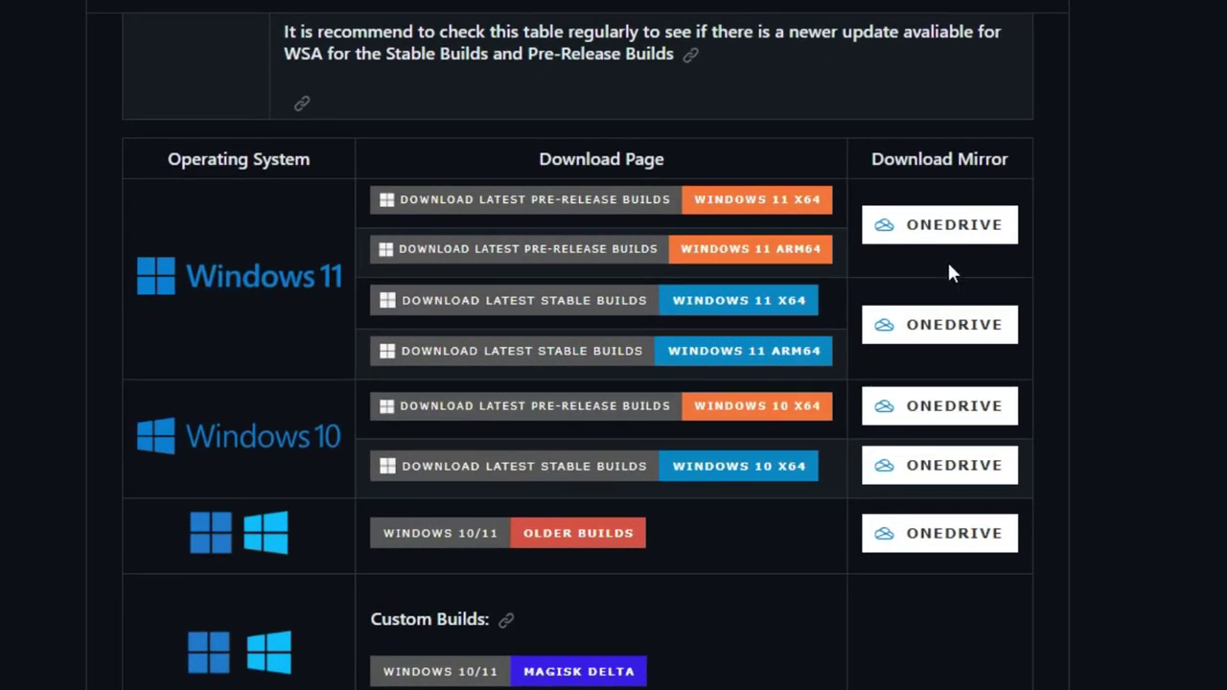
{"action": "left_click", "coordinate": [749, 313]}
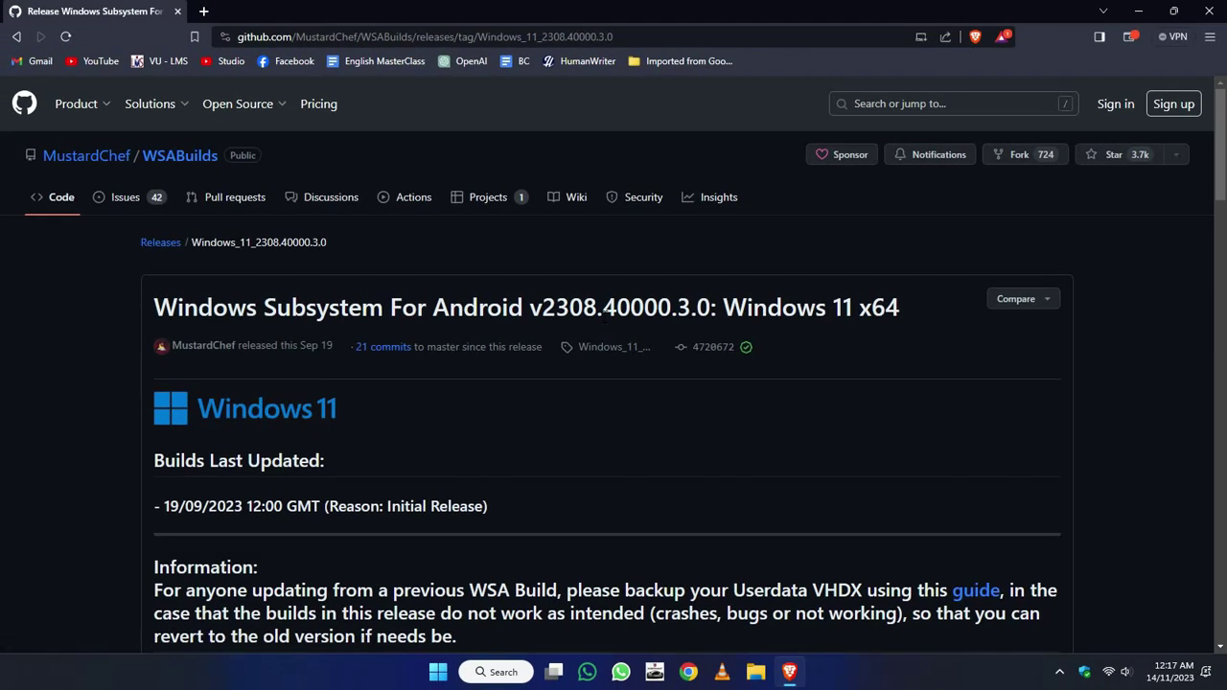
Download WSA_2308.40000.3.0_x64_Release-Nightly-MindTheGapps-13.0-RemovedAmazon.7z from the release assets into the Downloads folder and show the browser's downloads.
{"action": "scroll", "coordinate": [2, 129], "scroll_direction": "down", "scroll_amount": 20}
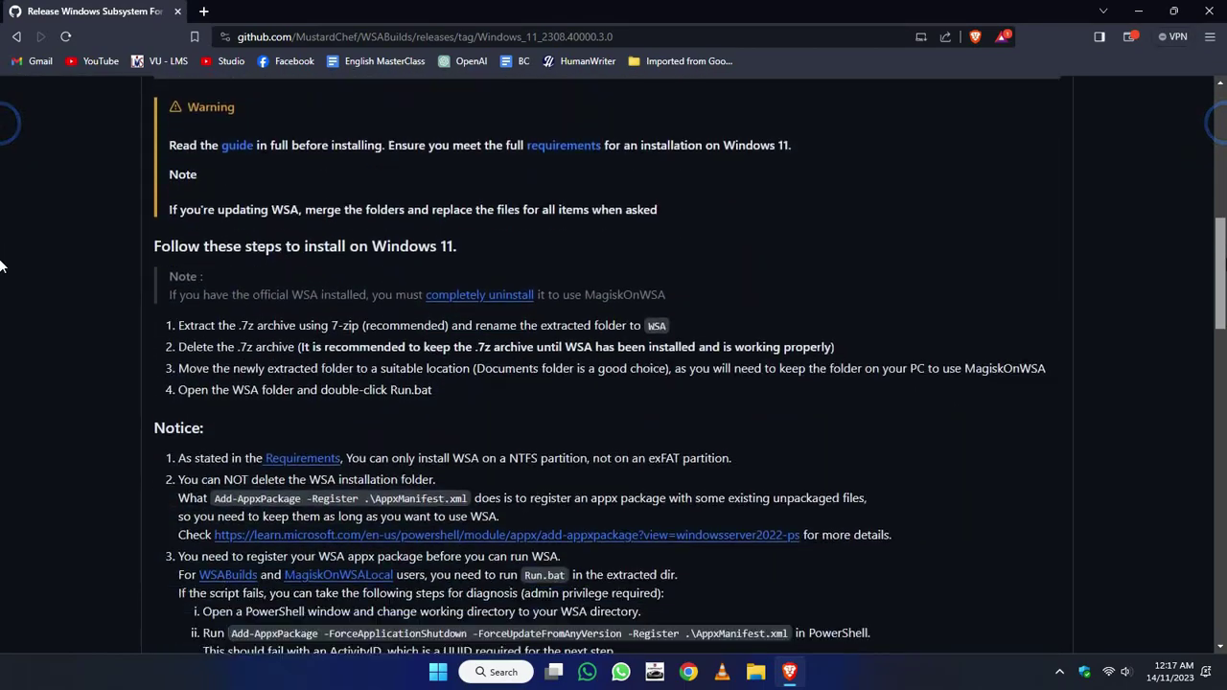
{"action": "scroll", "coordinate": [0, 408], "scroll_direction": "down", "scroll_amount": 9}
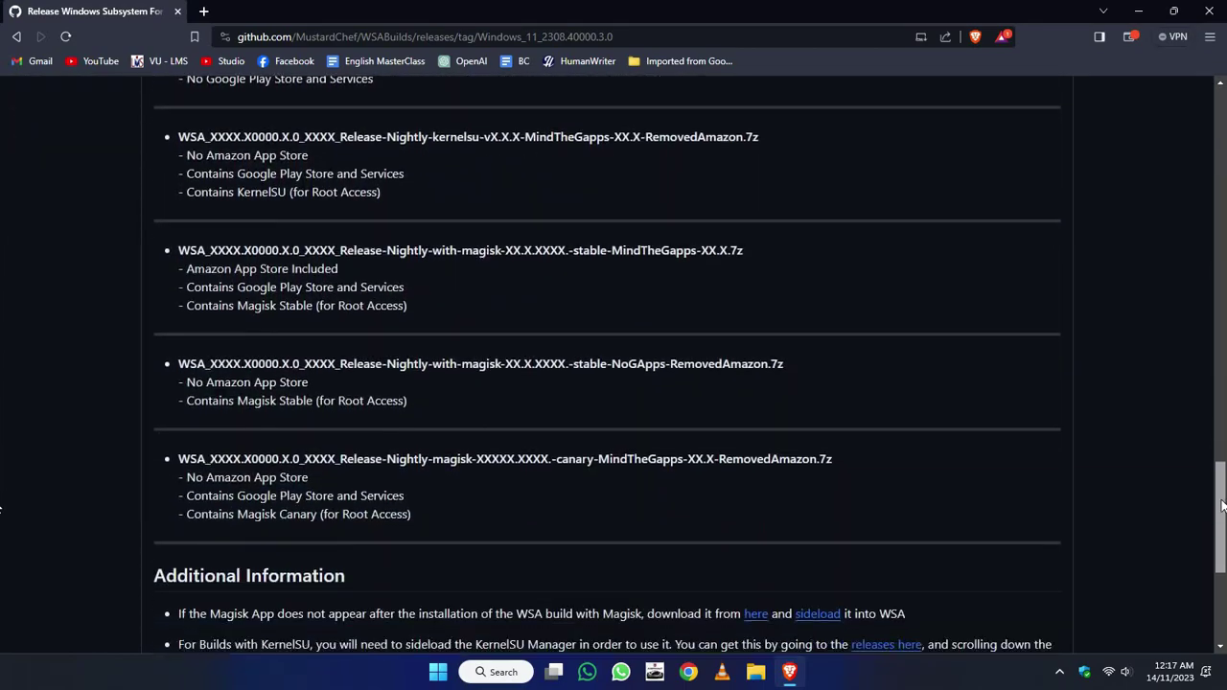
{"action": "scroll", "coordinate": [1220, 578], "scroll_direction": "down", "scroll_amount": 2}
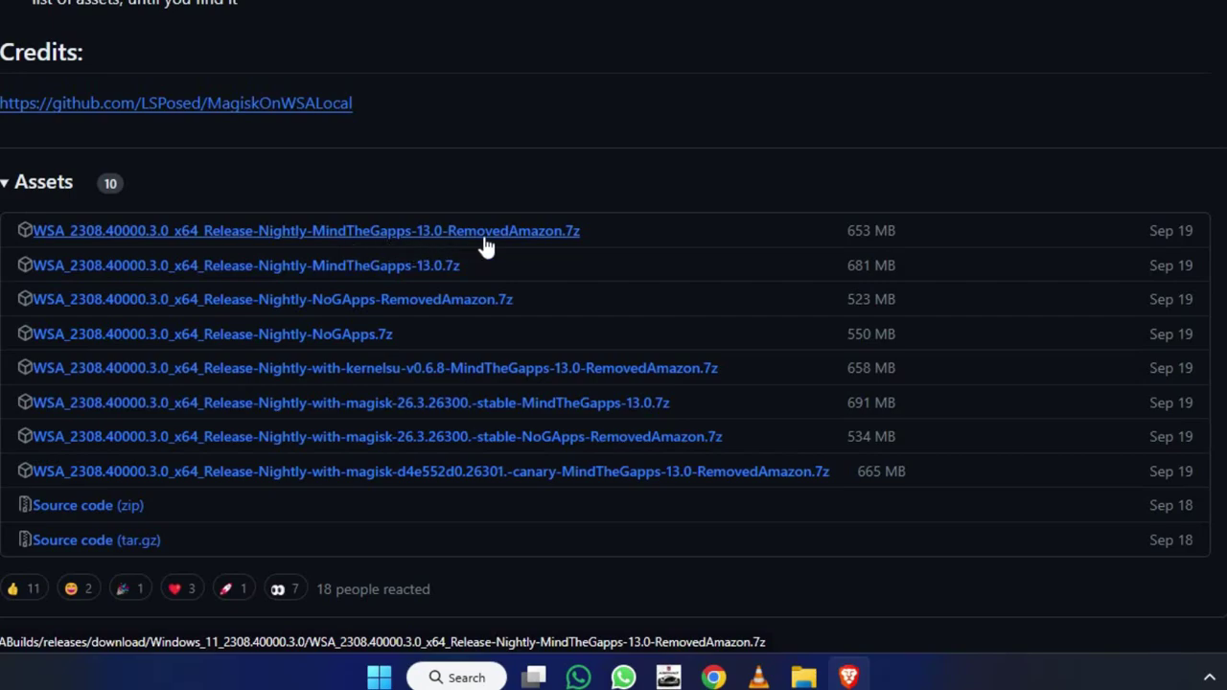
{"action": "left_click", "coordinate": [557, 241]}
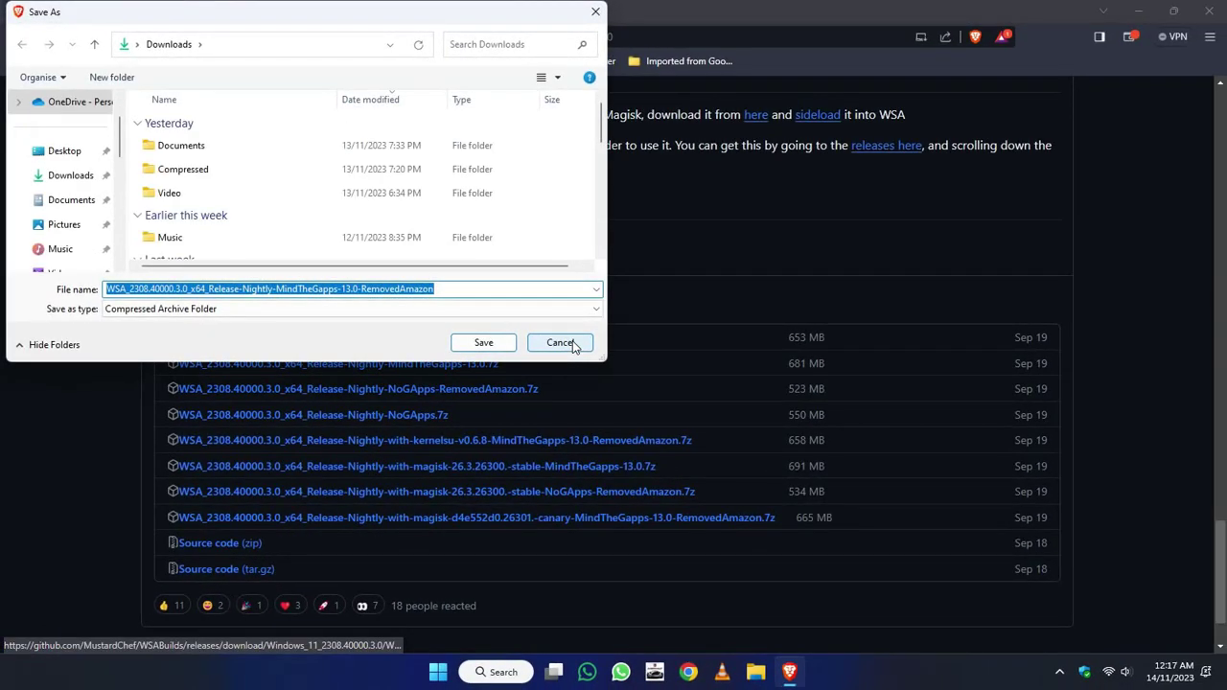
{"action": "left_click", "coordinate": [484, 343]}
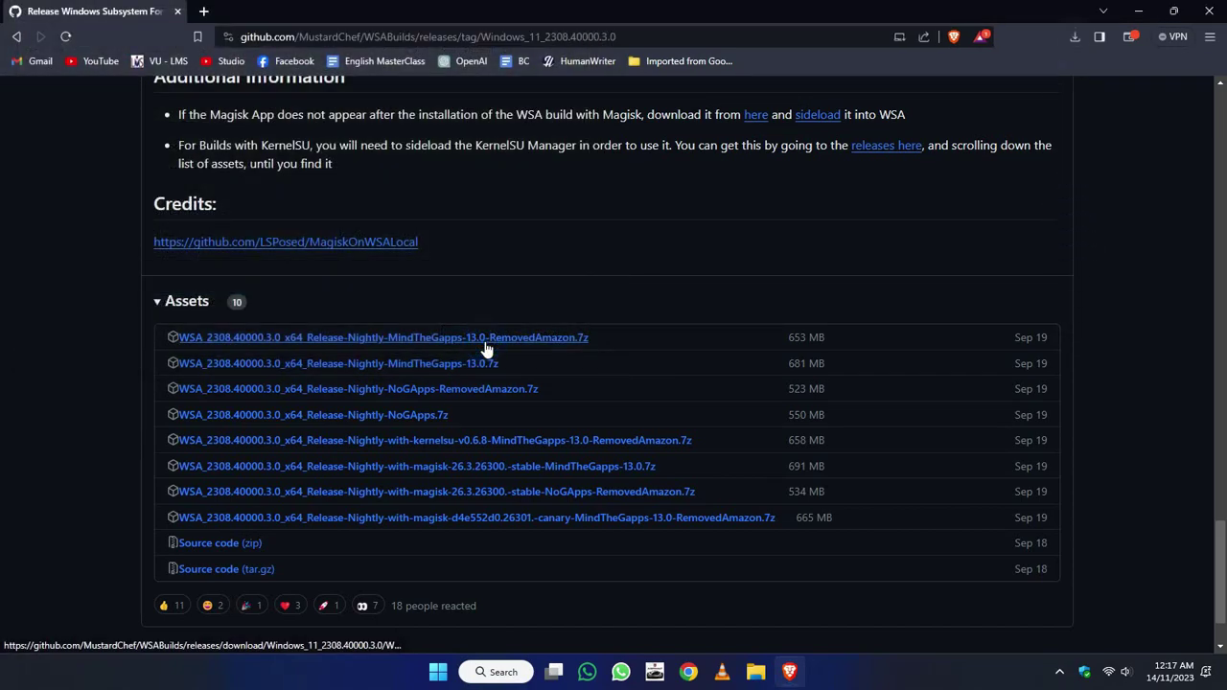
{"action": "left_click", "coordinate": [1076, 36]}
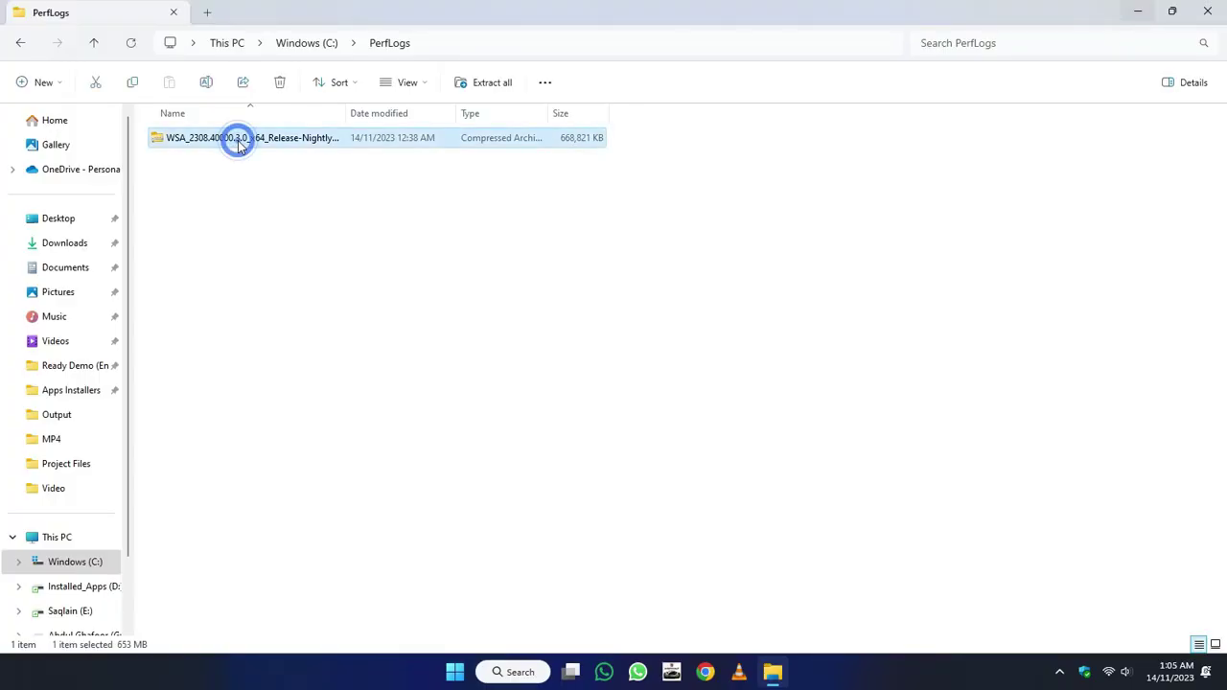
Extract the WSA archive in C:\PerfLogs with 7-Zip into a folder named after the archive.
{"action": "right_click", "coordinate": [239, 145]}
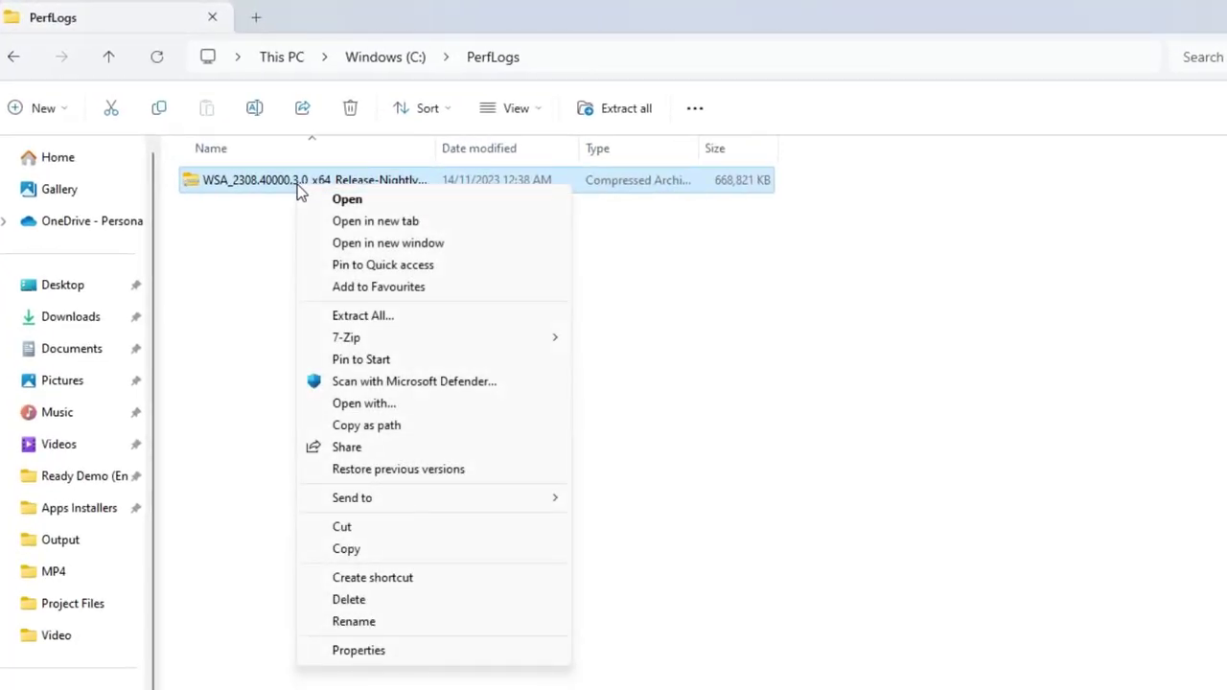
{"action": "mouse_move", "coordinate": [373, 340]}
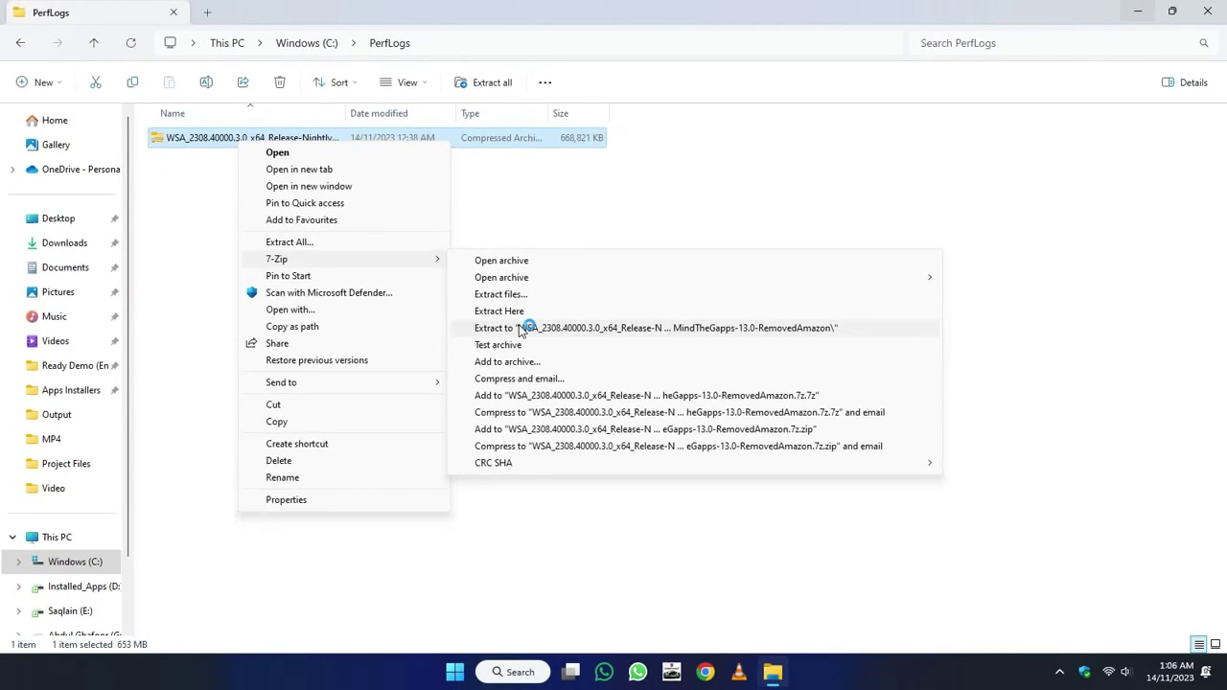
{"action": "left_click", "coordinate": [523, 330]}
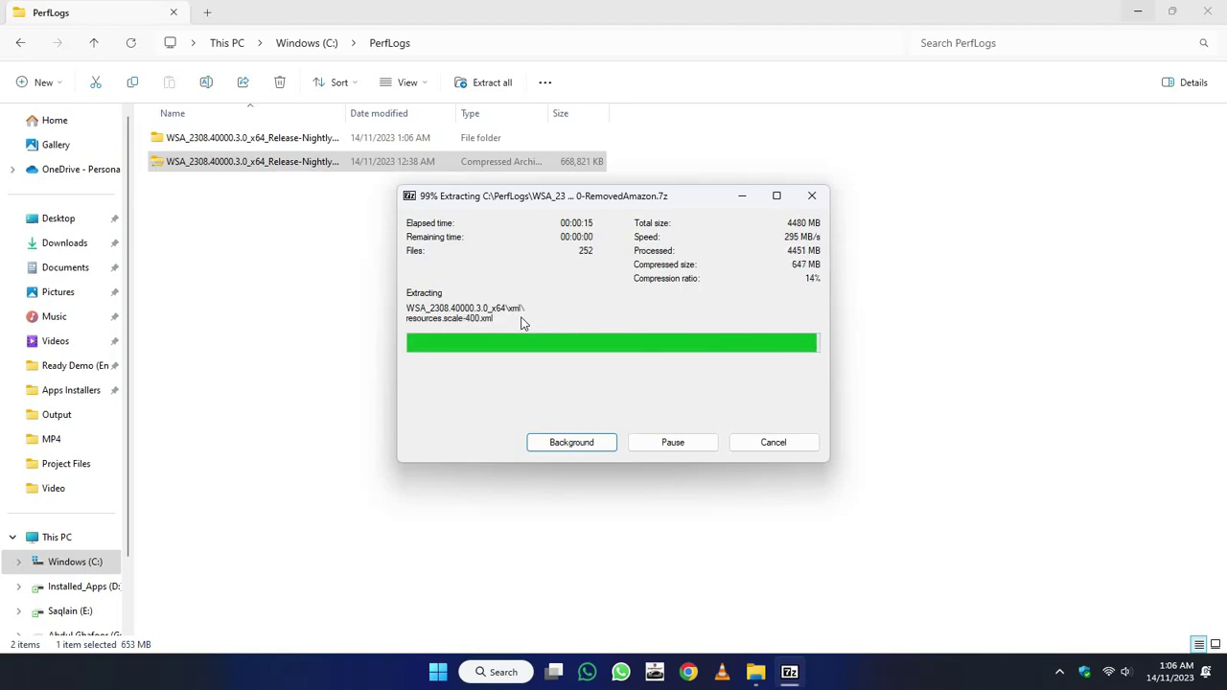
Move the extracted WSA folder from C:\PerfLogs to C:\Program Files, granting administrator permission for the move.
{"action": "left_click", "coordinate": [177, 138]}
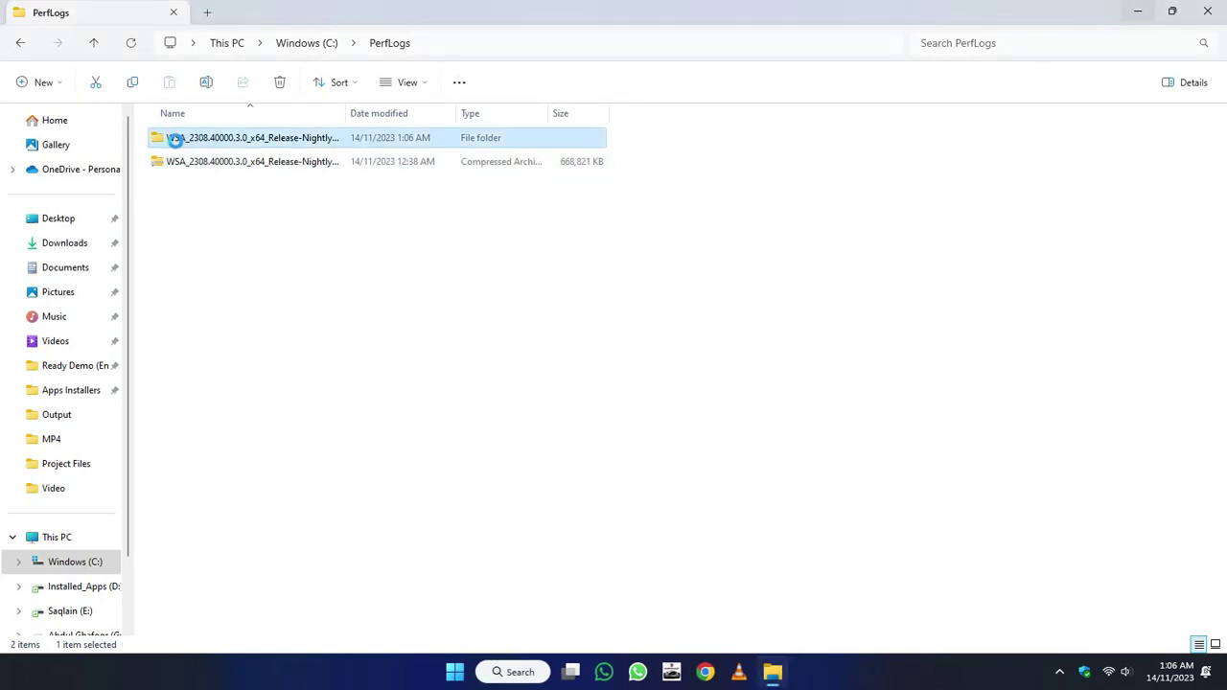
{"action": "right_click", "coordinate": [177, 140]}
{"action": "left_click", "coordinate": [252, 424]}
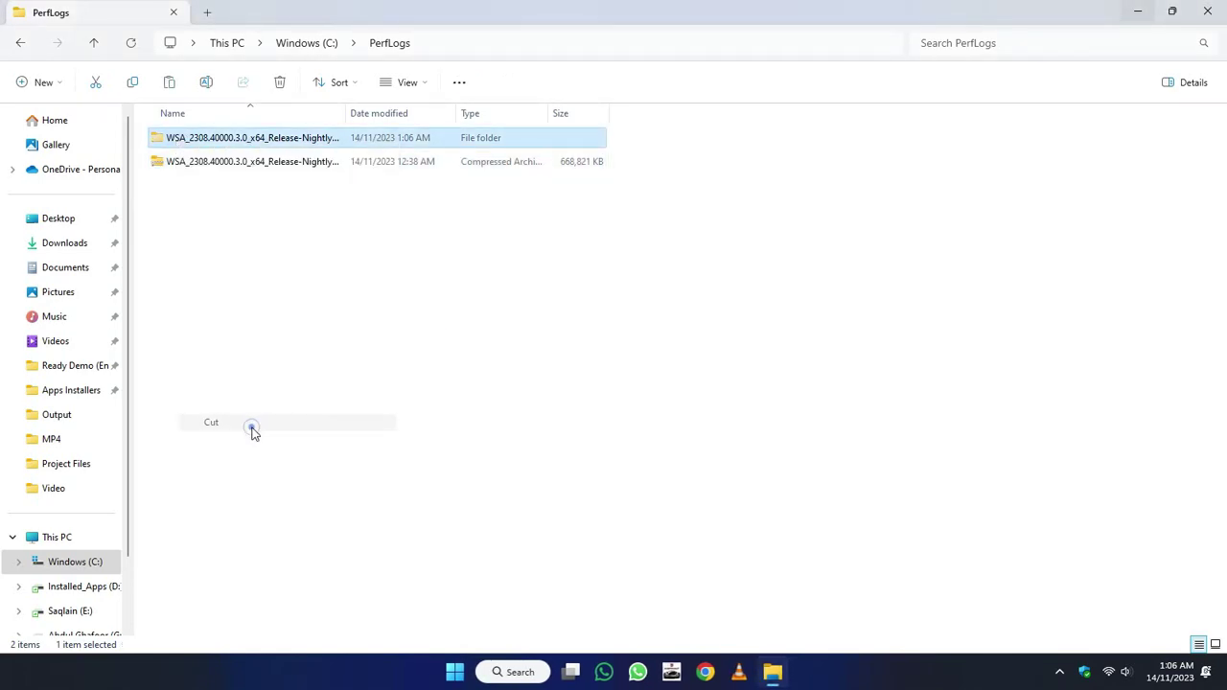
{"action": "left_click", "coordinate": [207, 12]}
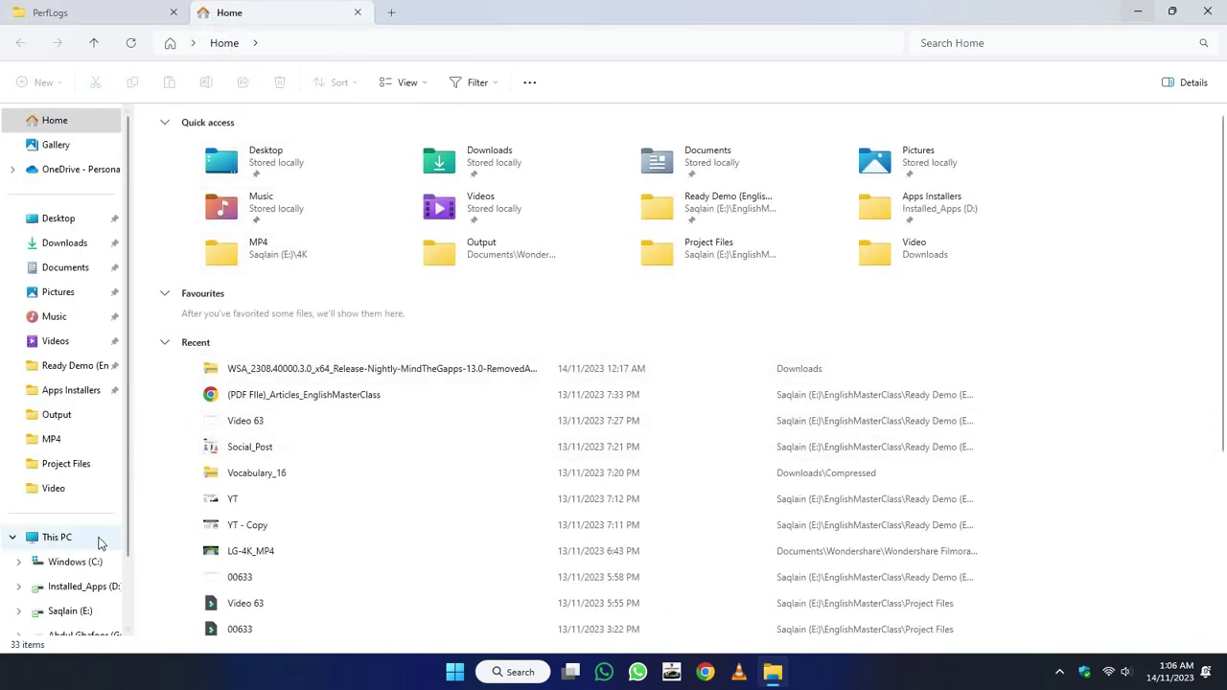
{"action": "left_click", "coordinate": [59, 538]}
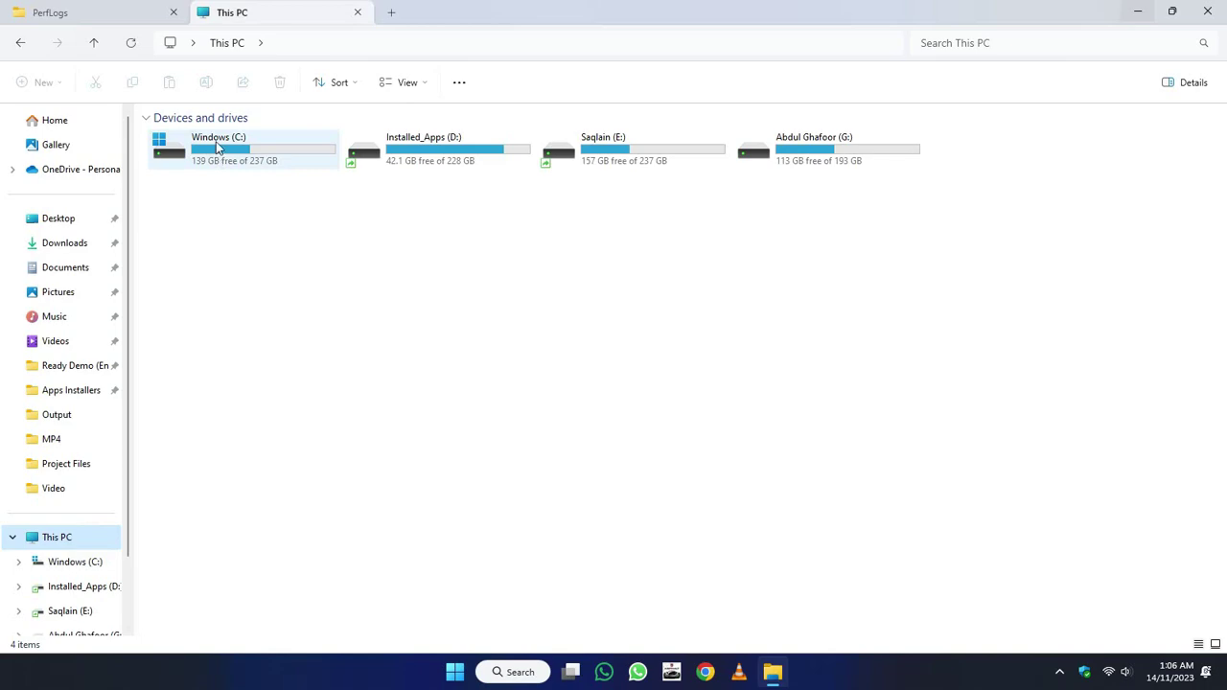
{"action": "double_click", "coordinate": [217, 143]}
{"action": "left_click", "coordinate": [216, 212]}
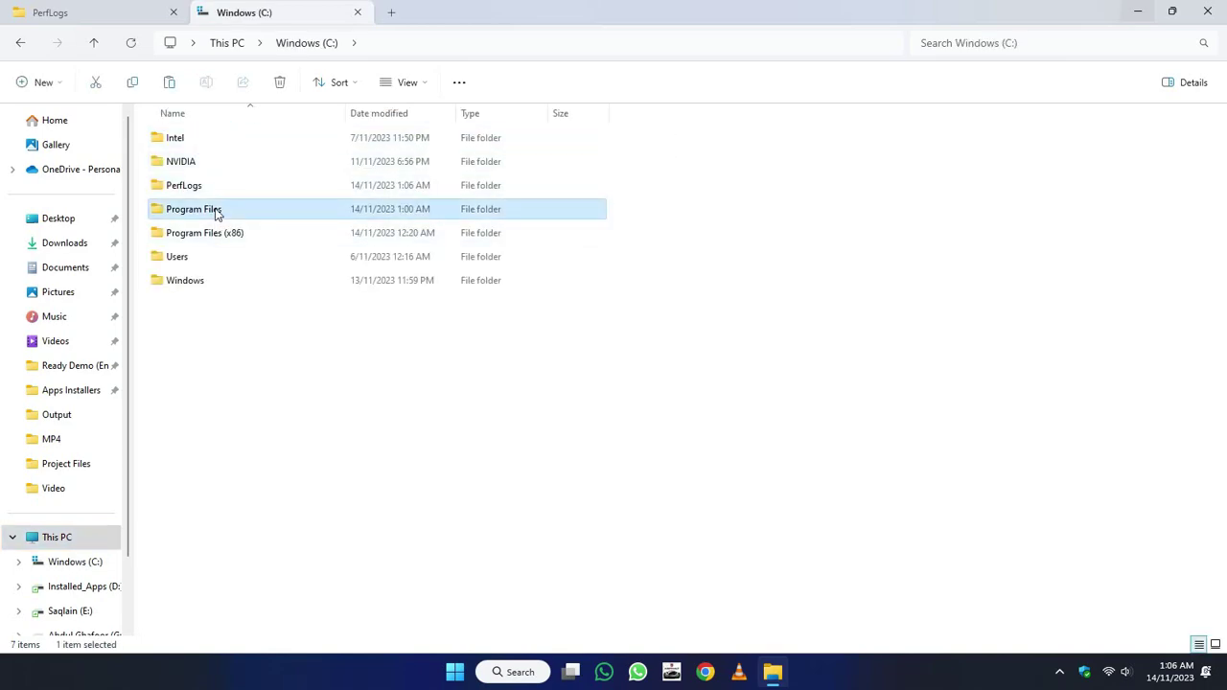
{"action": "double_click", "coordinate": [215, 209]}
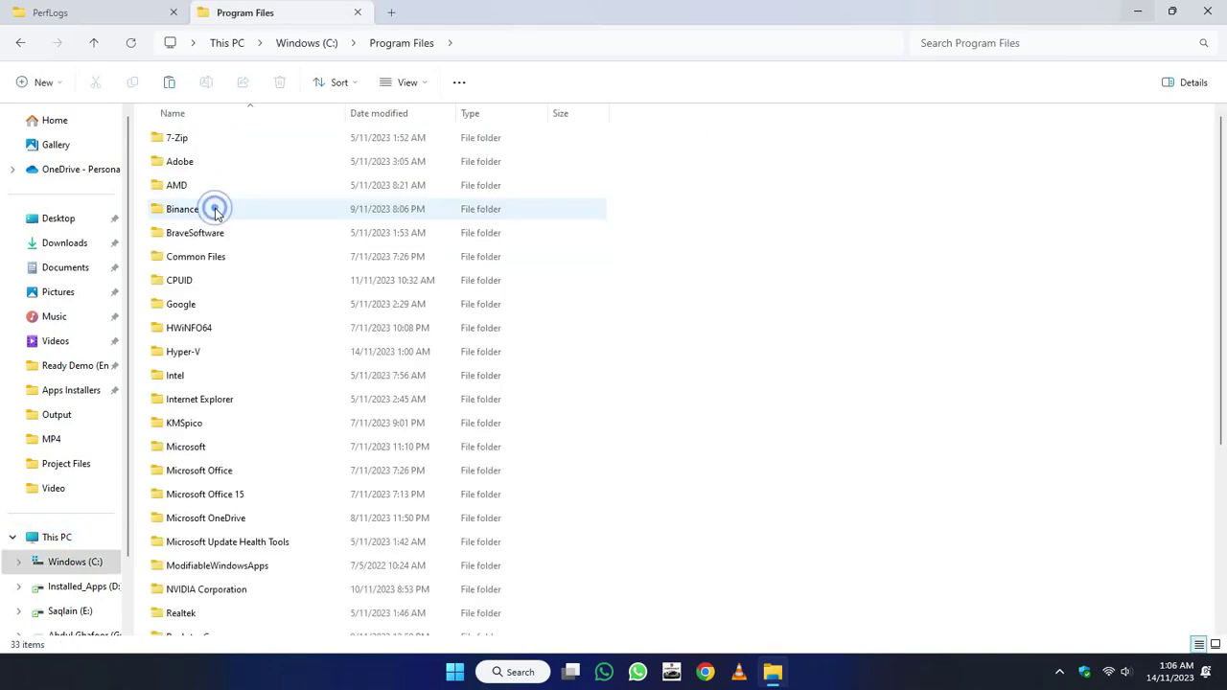
{"action": "right_click", "coordinate": [694, 211]}
{"action": "left_click", "coordinate": [731, 315]}
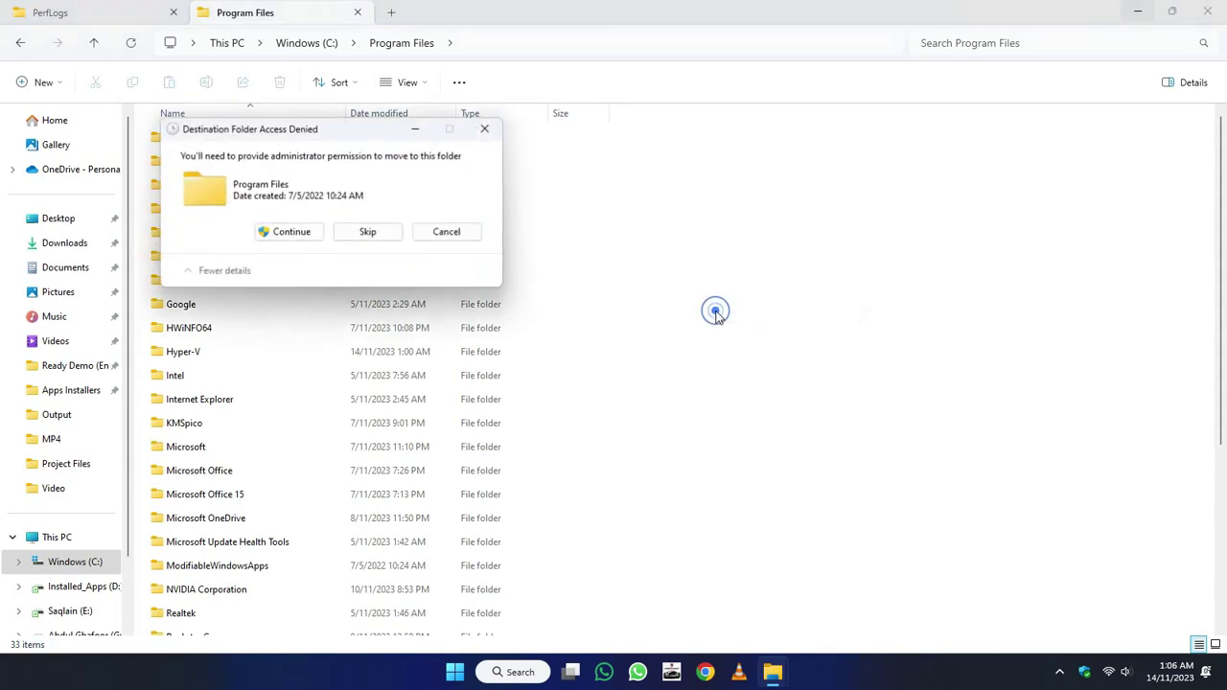
{"action": "left_click", "coordinate": [288, 231]}
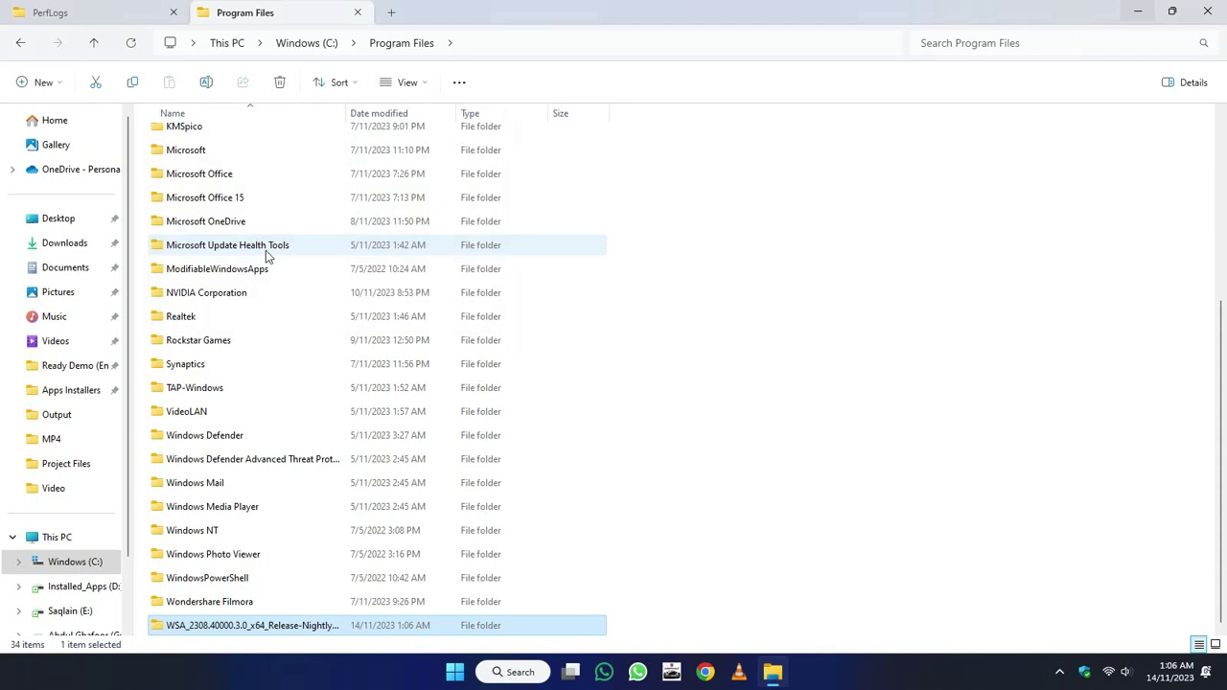
Run the Run batch file from the moved package's WSA_2308.40000.3.0_x64 subfolder as administrator.
{"action": "double_click", "coordinate": [297, 625]}
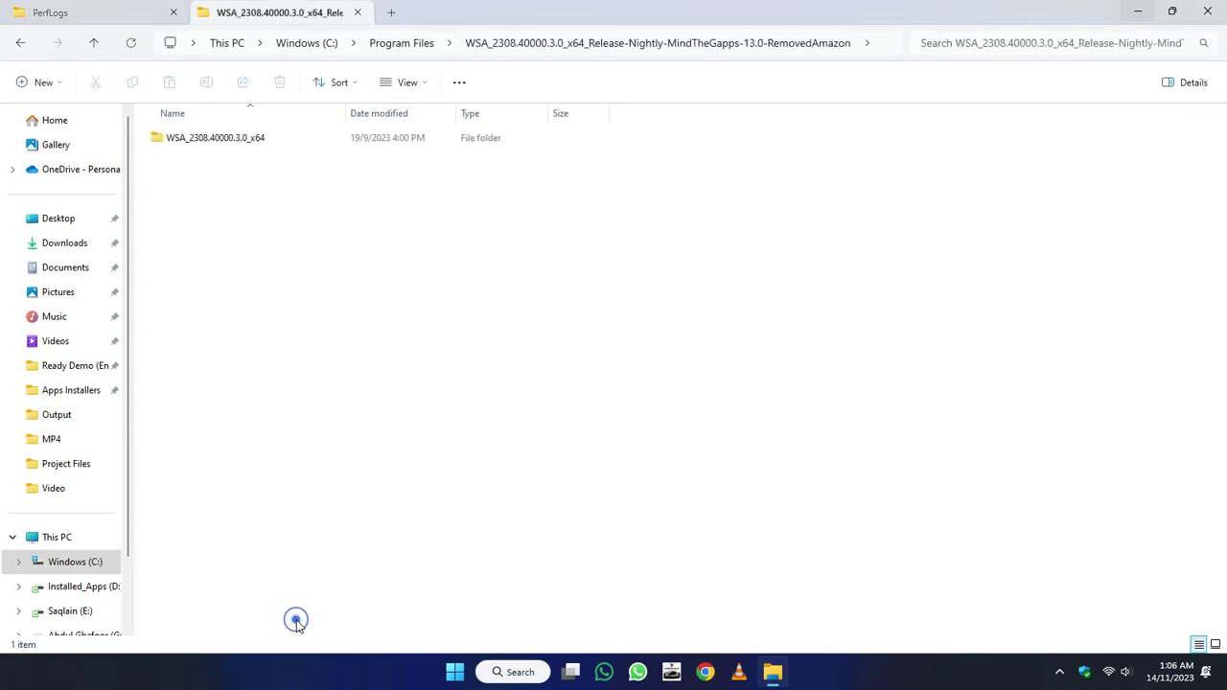
{"action": "double_click", "coordinate": [247, 143]}
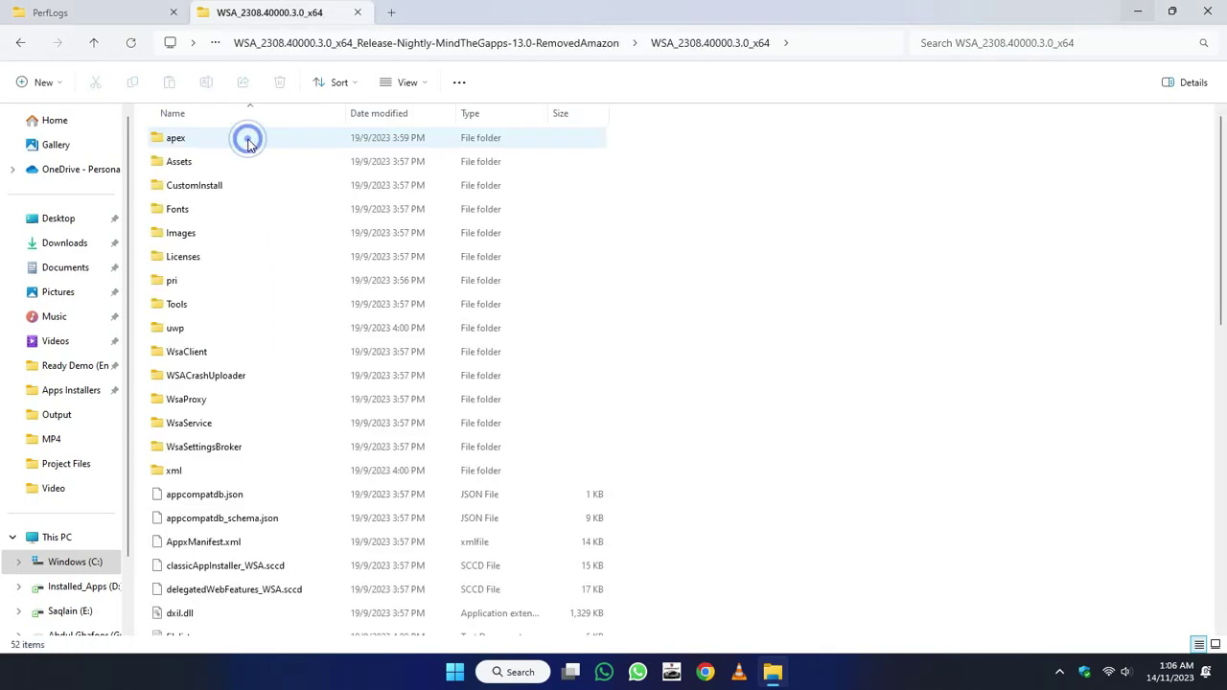
{"action": "scroll", "coordinate": [271, 513], "scroll_direction": "down", "scroll_amount": 7}
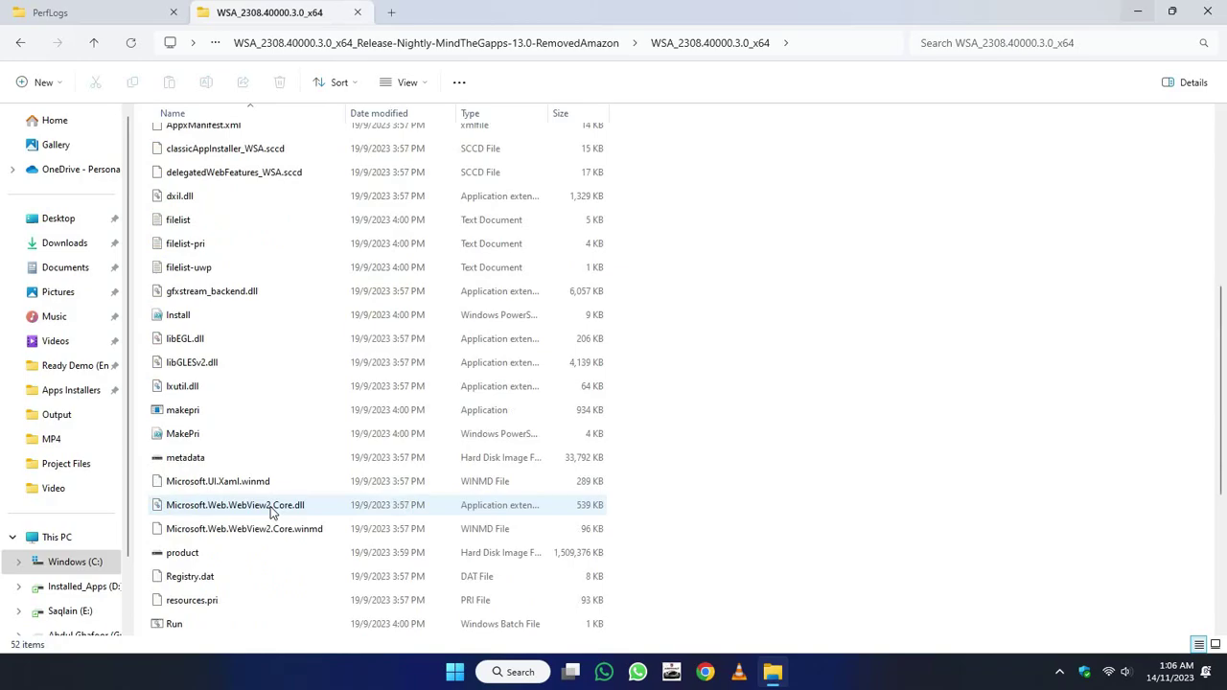
{"action": "scroll", "coordinate": [270, 513], "scroll_direction": "down", "scroll_amount": 3}
{"action": "left_click", "coordinate": [209, 482]}
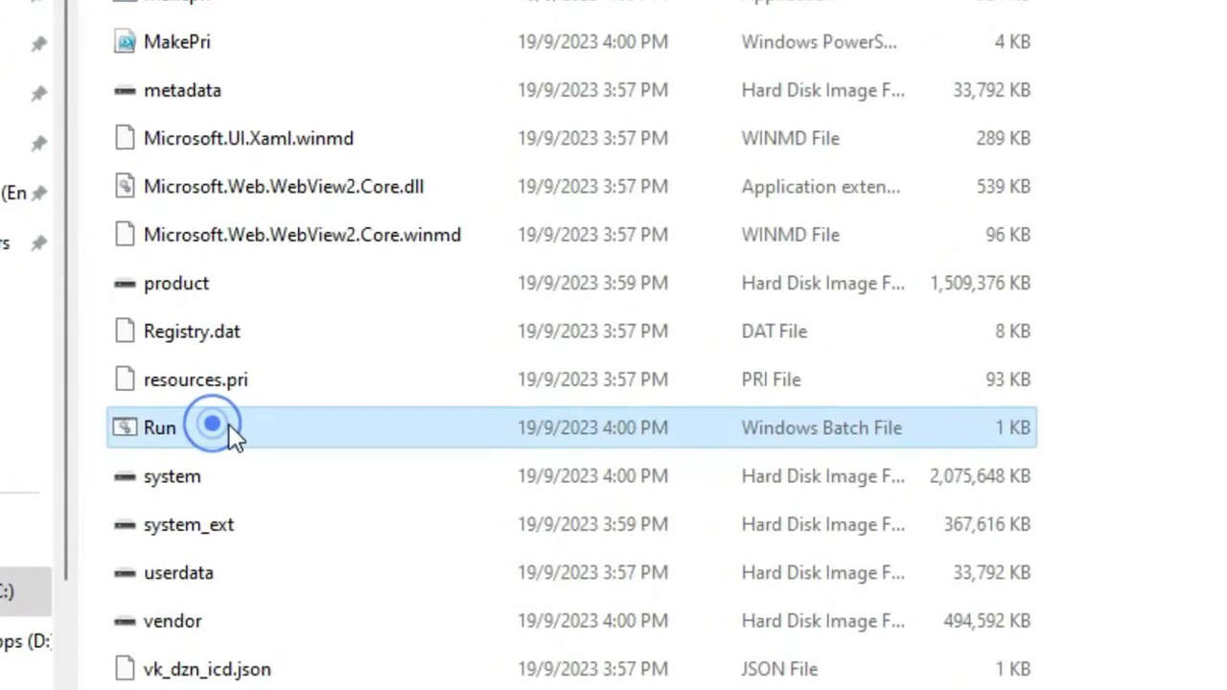
{"action": "right_click", "coordinate": [310, 431]}
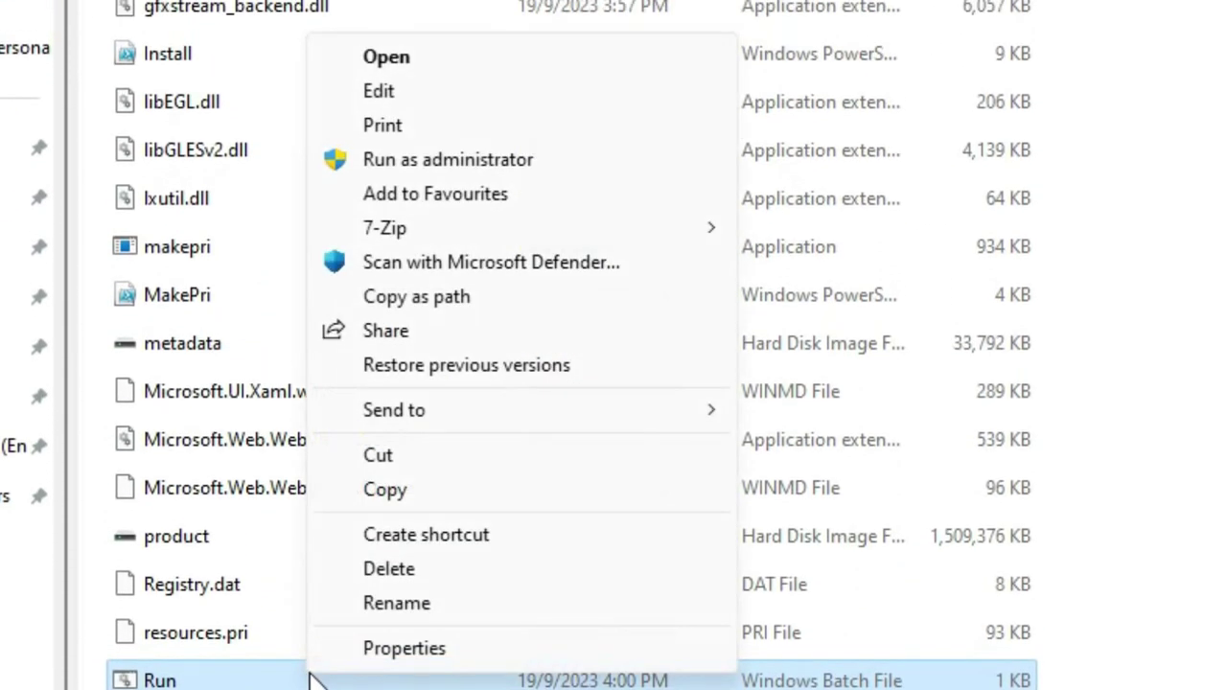
{"action": "left_click", "coordinate": [585, 160]}
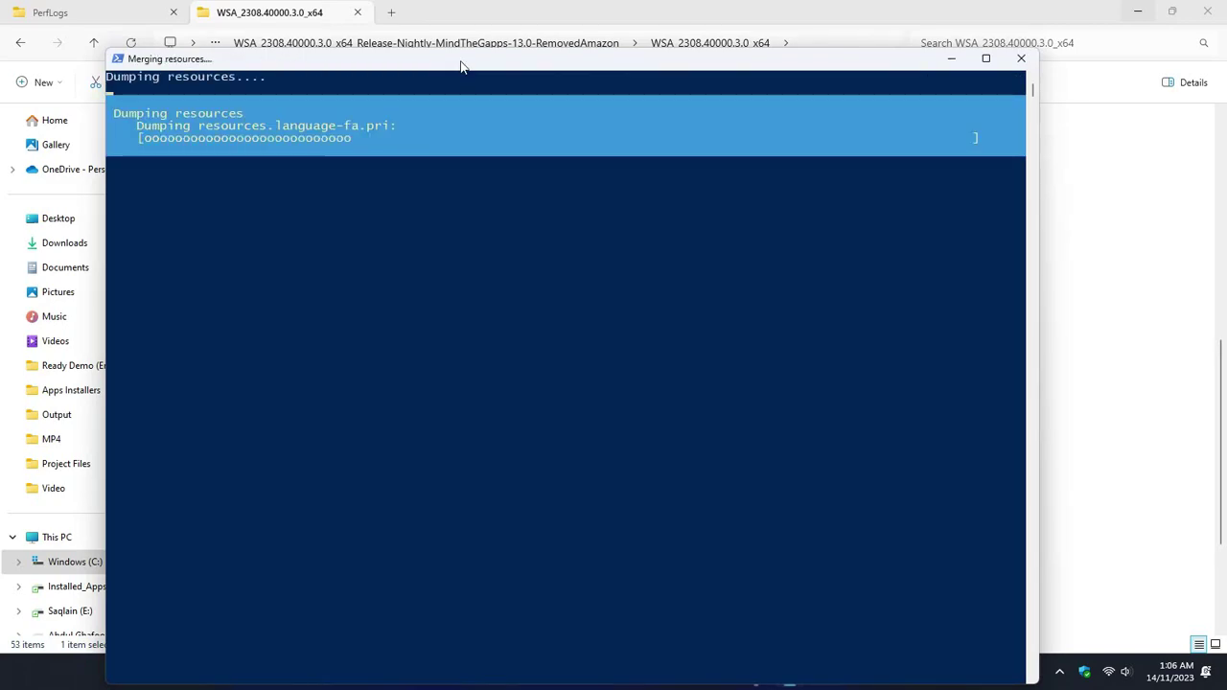
{"action": "left_click_drag", "start_coordinate": [460, 65], "coordinate": [458, 41]}
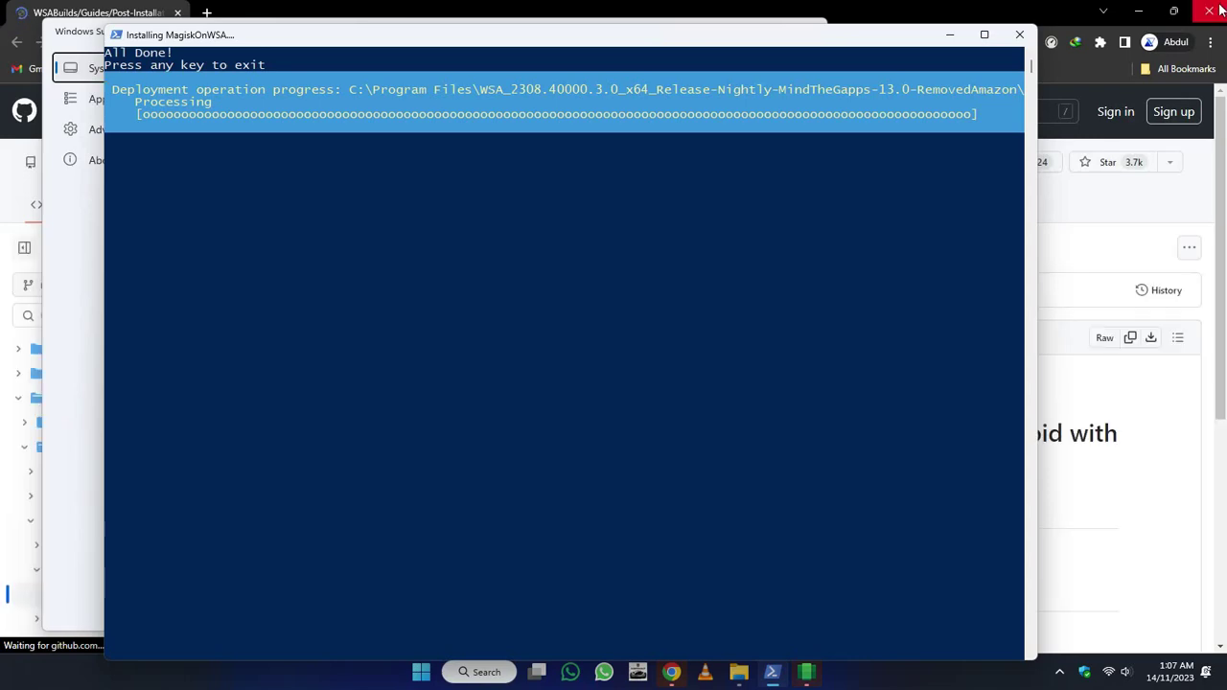
Close the WSABuilds guide in the browser and exit the finished installer console, spreading the subsystem startup windows apart.
{"action": "left_click", "coordinate": [1217, 10]}
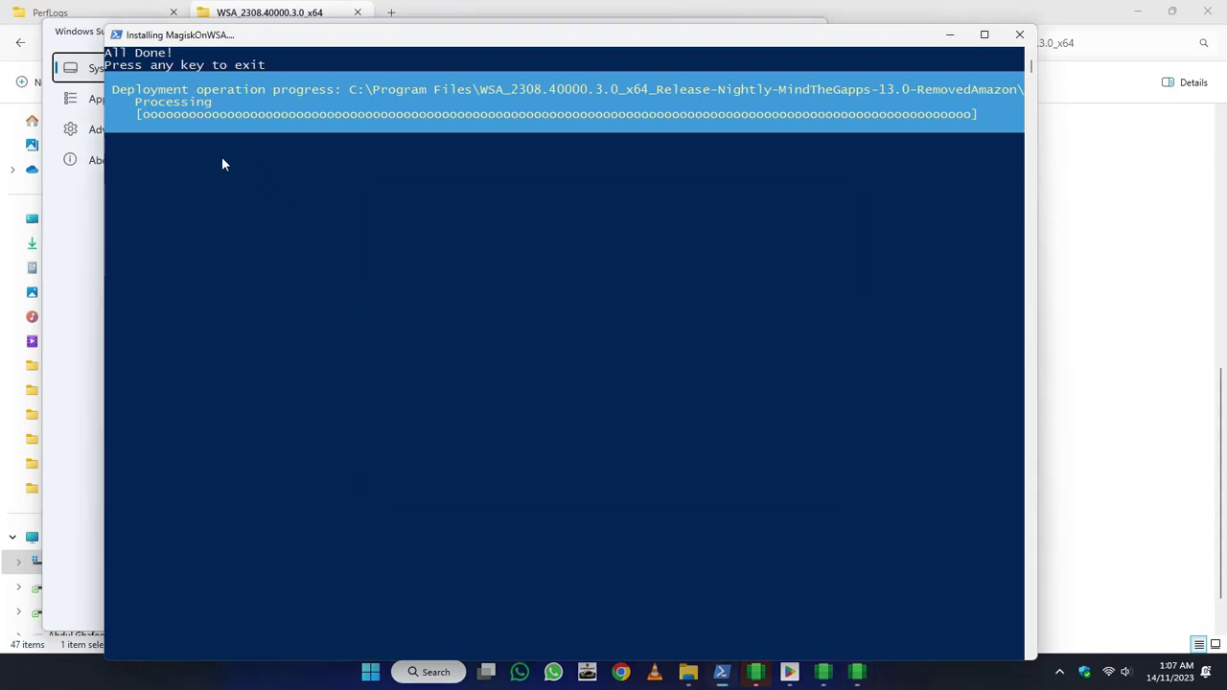
{"action": "key", "text": "Return"}
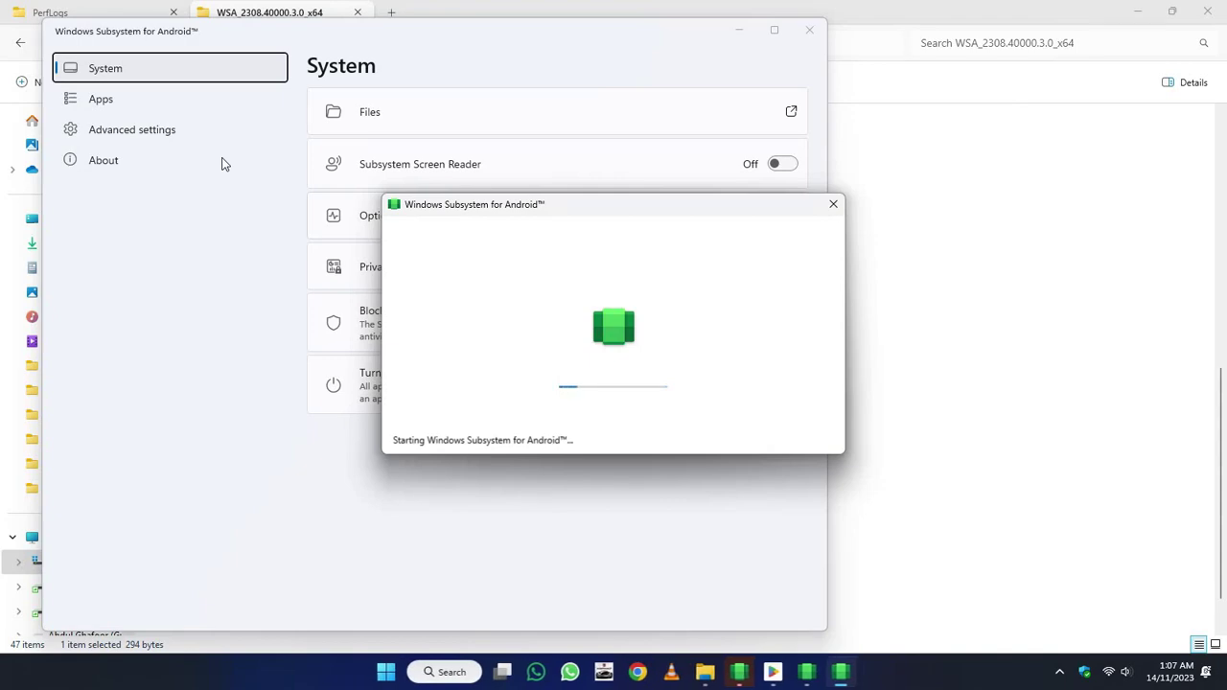
{"action": "left_click", "coordinate": [778, 674]}
{"action": "left_click", "coordinate": [661, 206]}
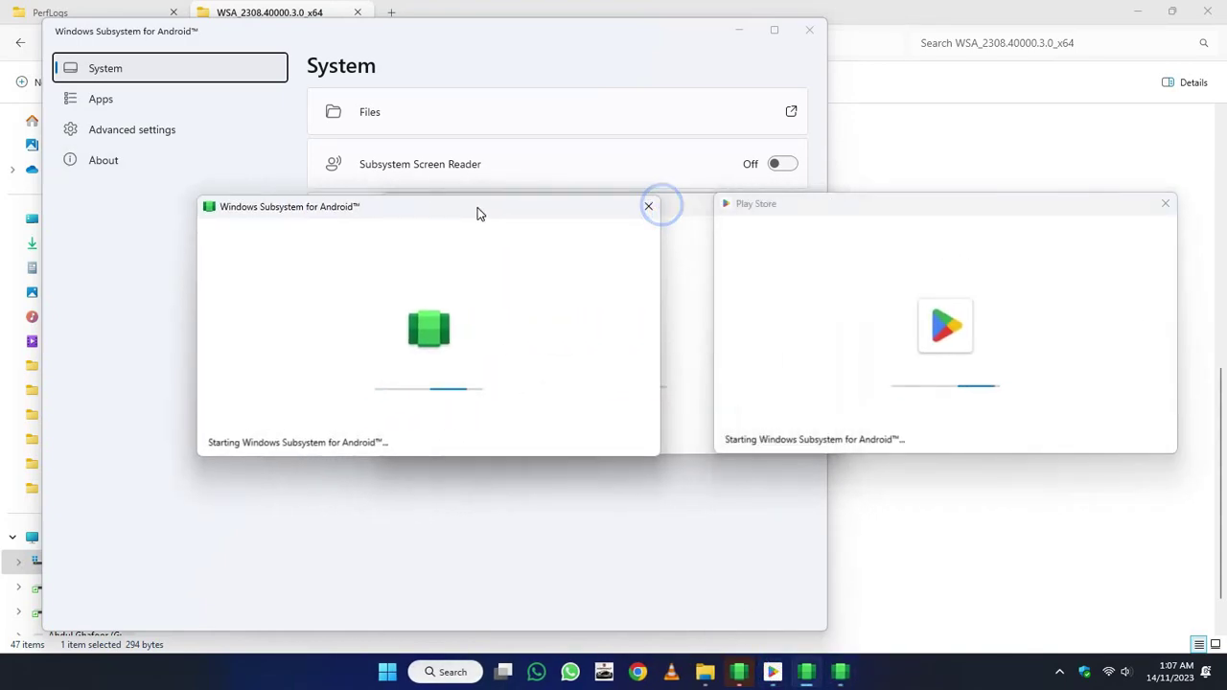
{"action": "left_click_drag", "start_coordinate": [628, 199], "coordinate": [636, 77]}
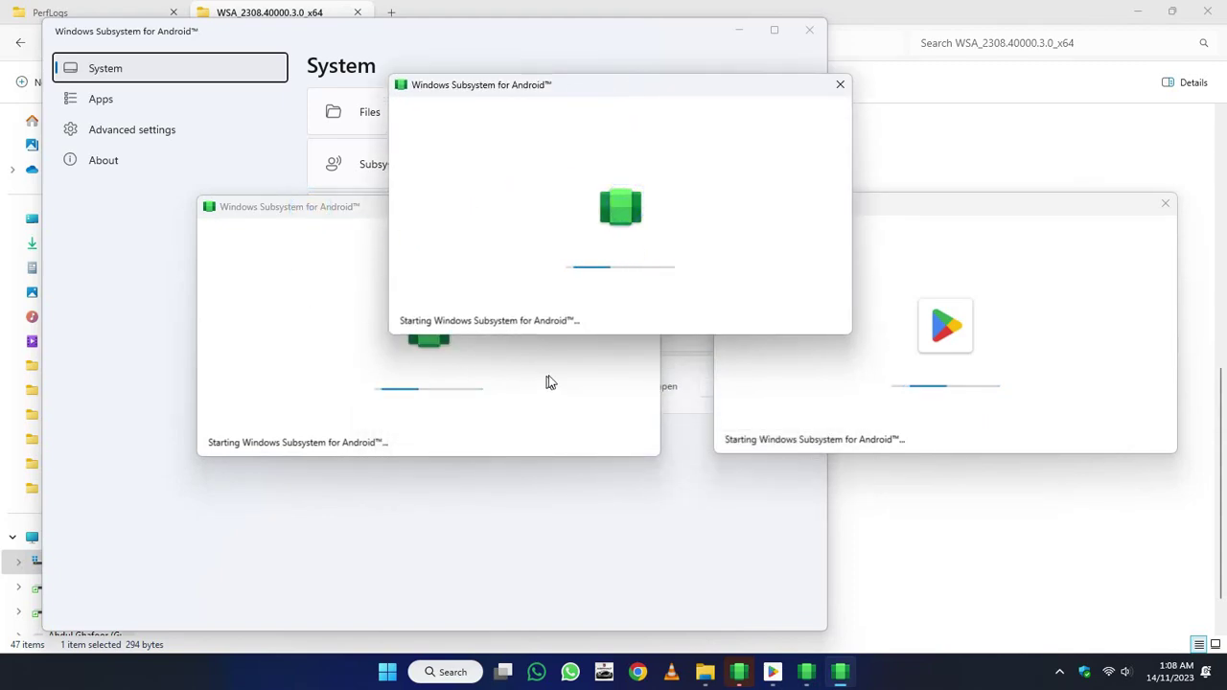
Search Windows for "play", launch the Play Store app and browse its Games page.
{"action": "left_click", "coordinate": [456, 674]}
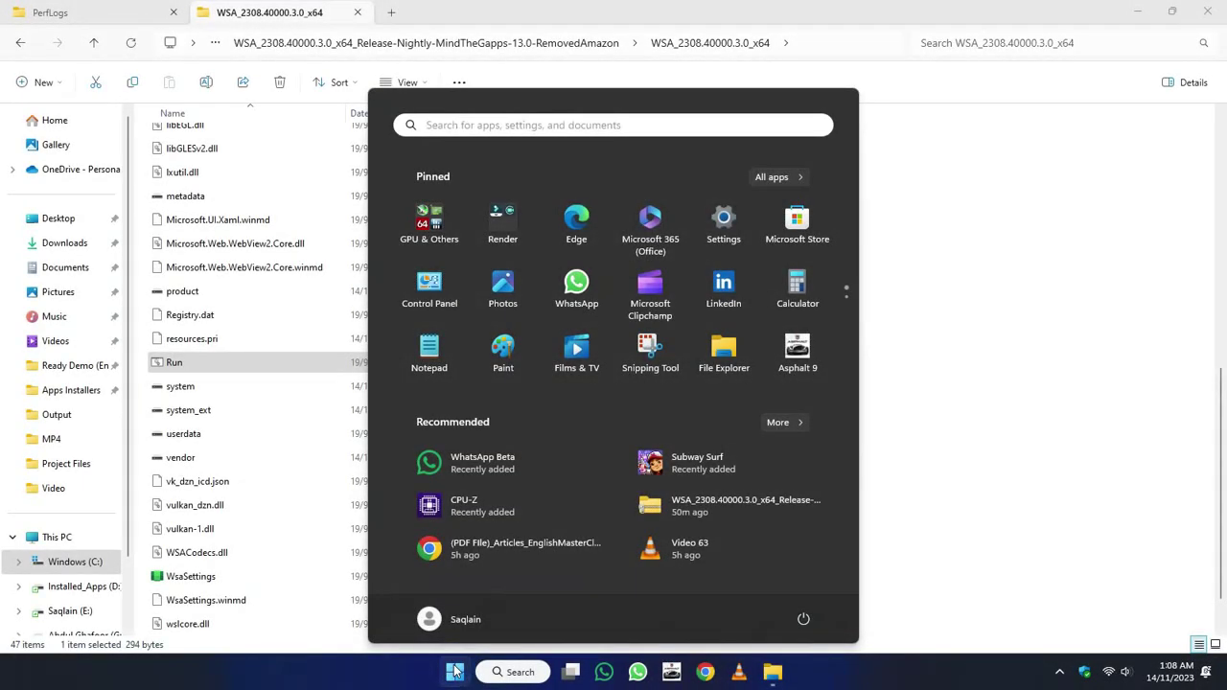
{"action": "left_click", "coordinate": [474, 116]}
{"action": "type", "text": "play"}
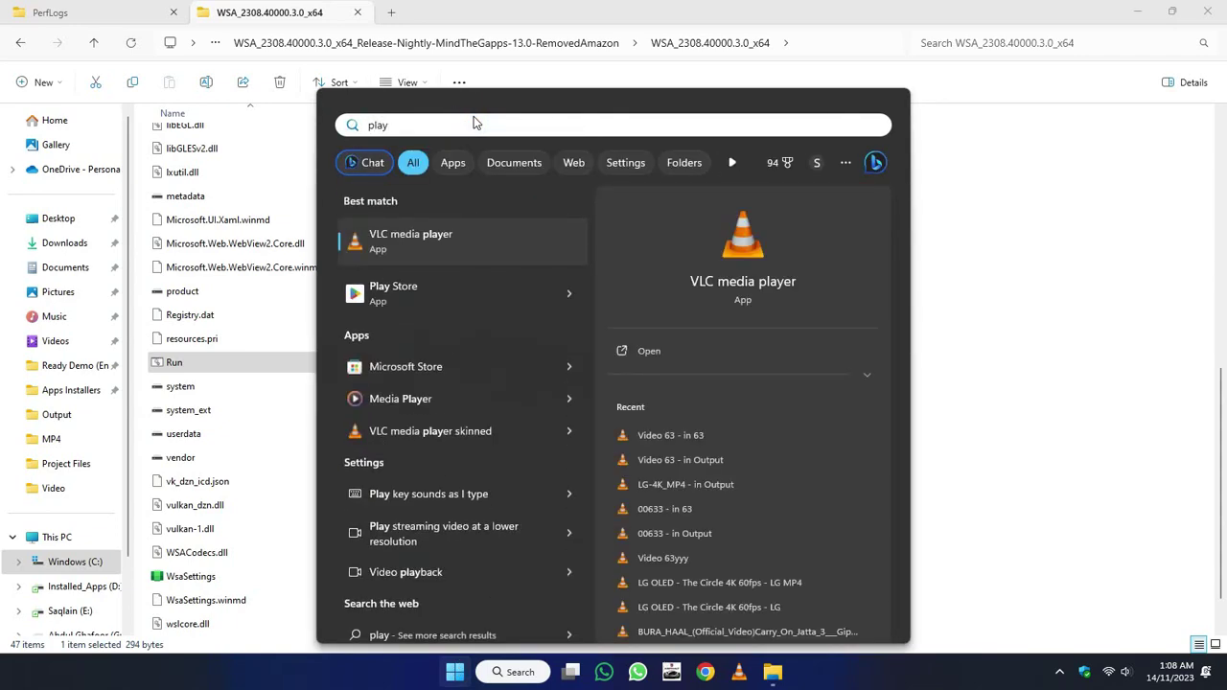
{"action": "left_click", "coordinate": [457, 299]}
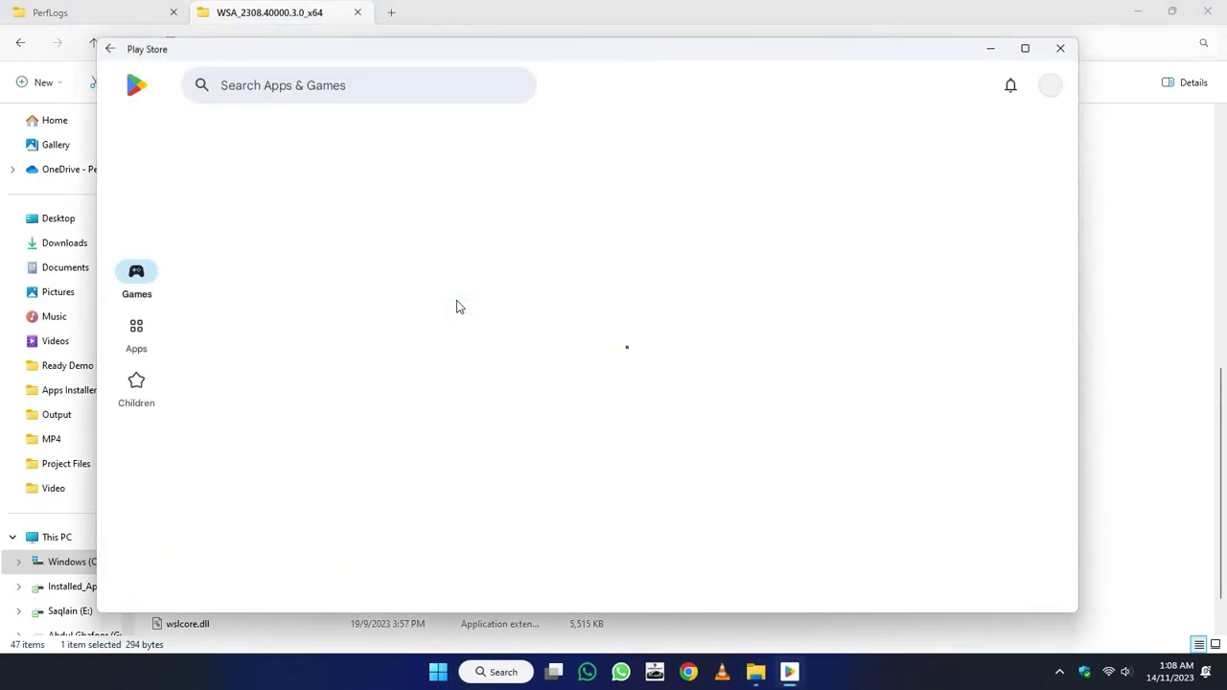
{"action": "scroll", "coordinate": [526, 402], "scroll_direction": "down", "scroll_amount": 2}
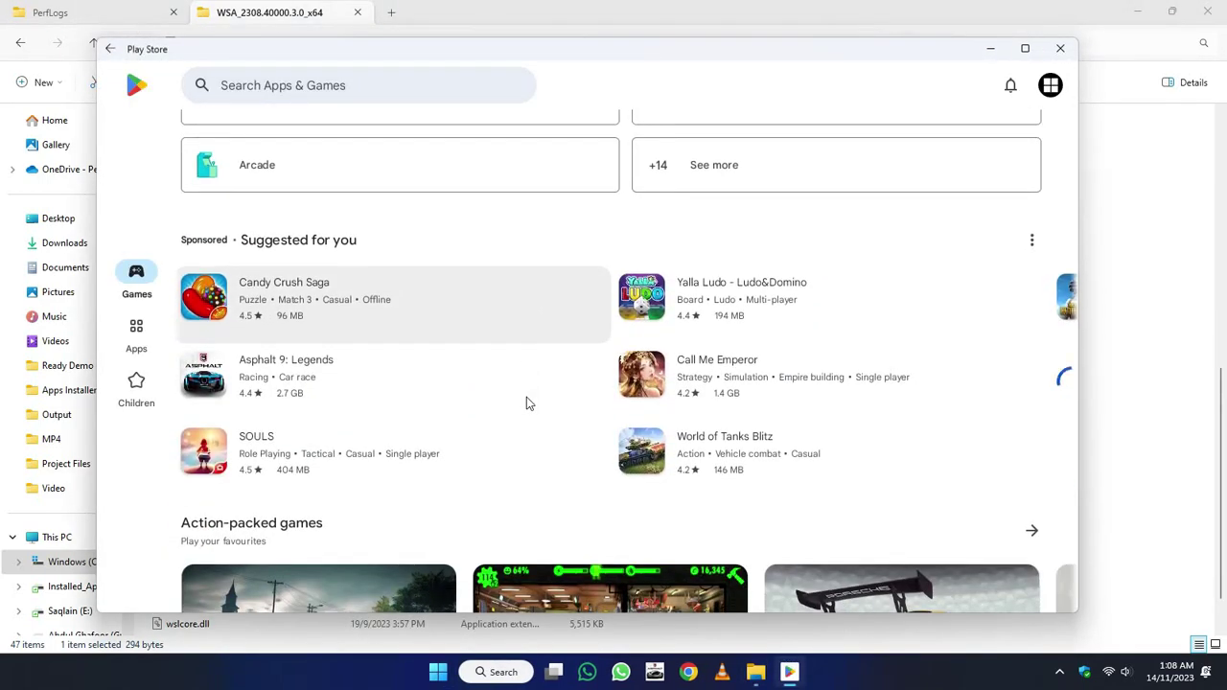